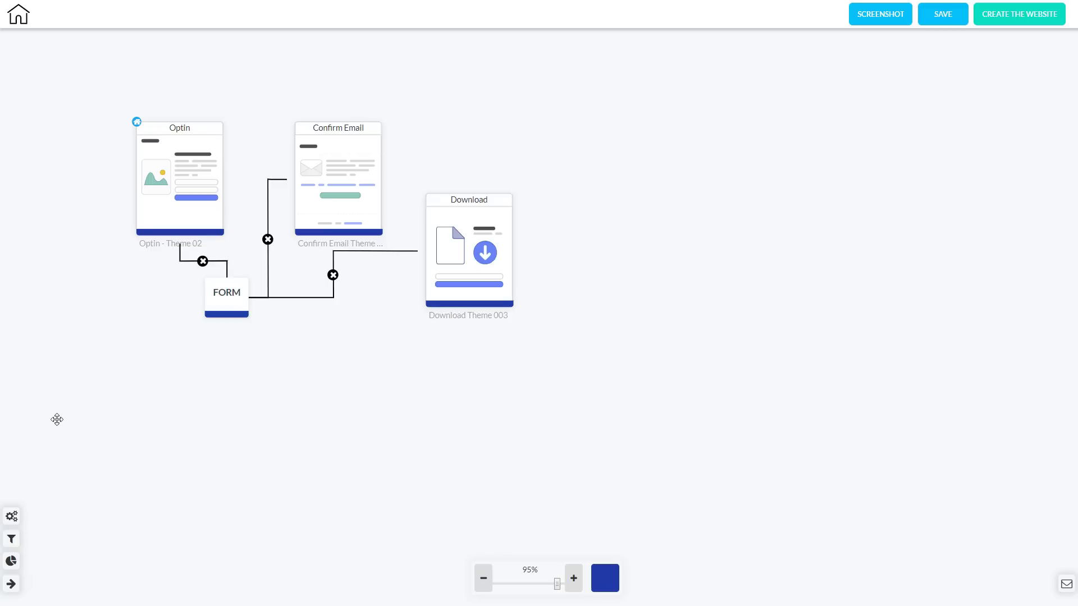
Pan the funnel map and open the Optin card's '...' settings panel.
mouse_move(147, 204)
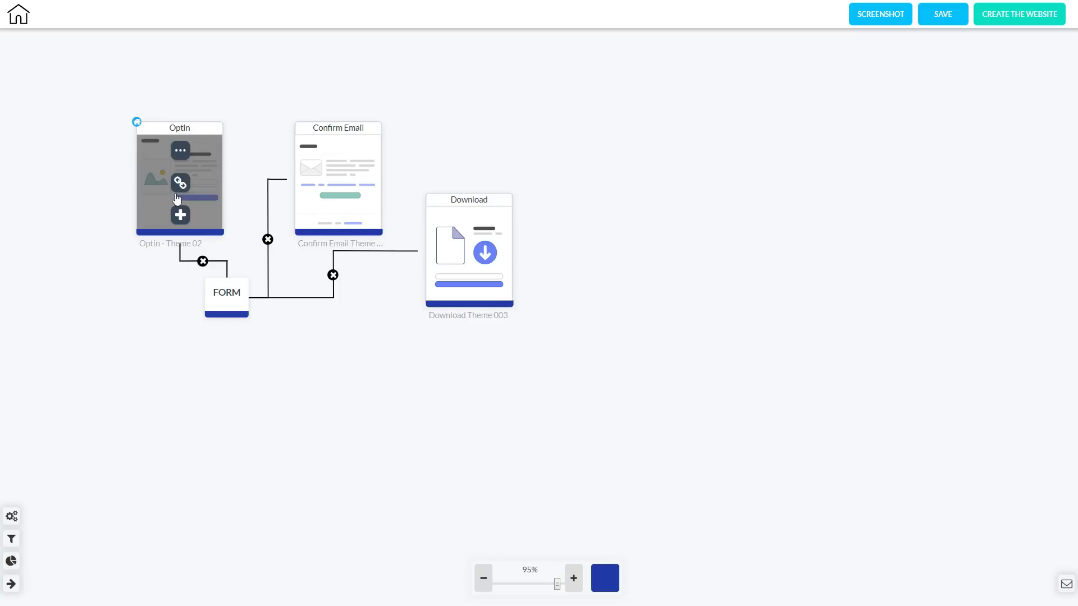
click(221, 290)
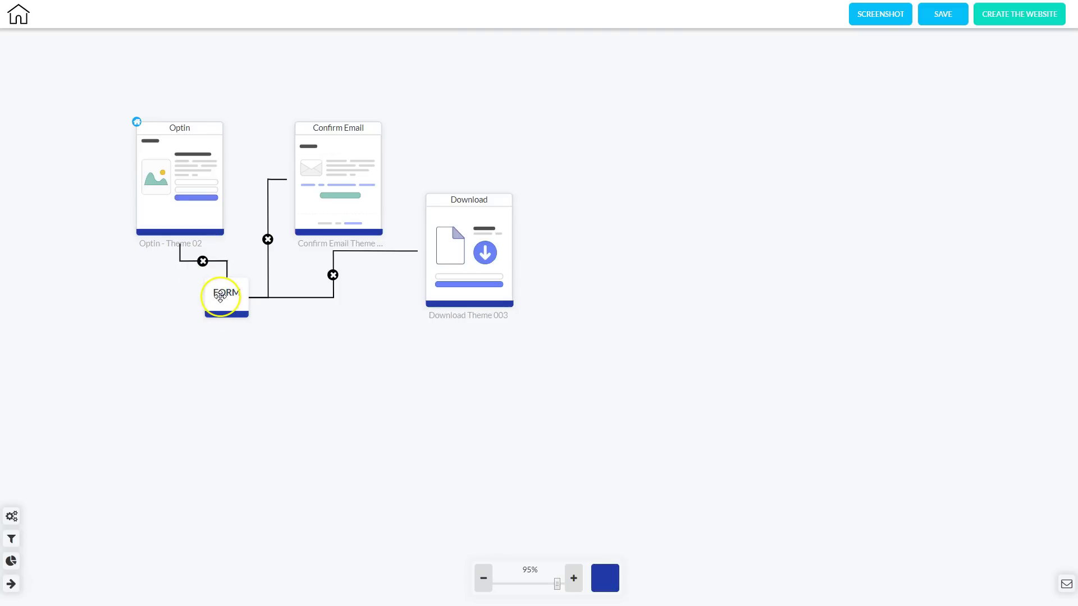
click(220, 306)
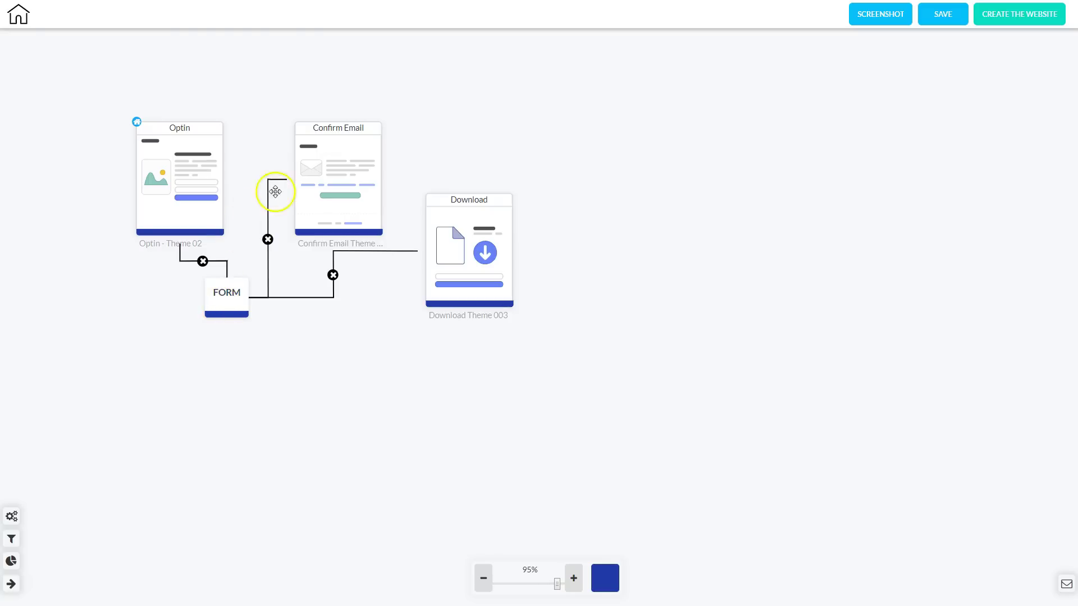
mouse_move(308, 164)
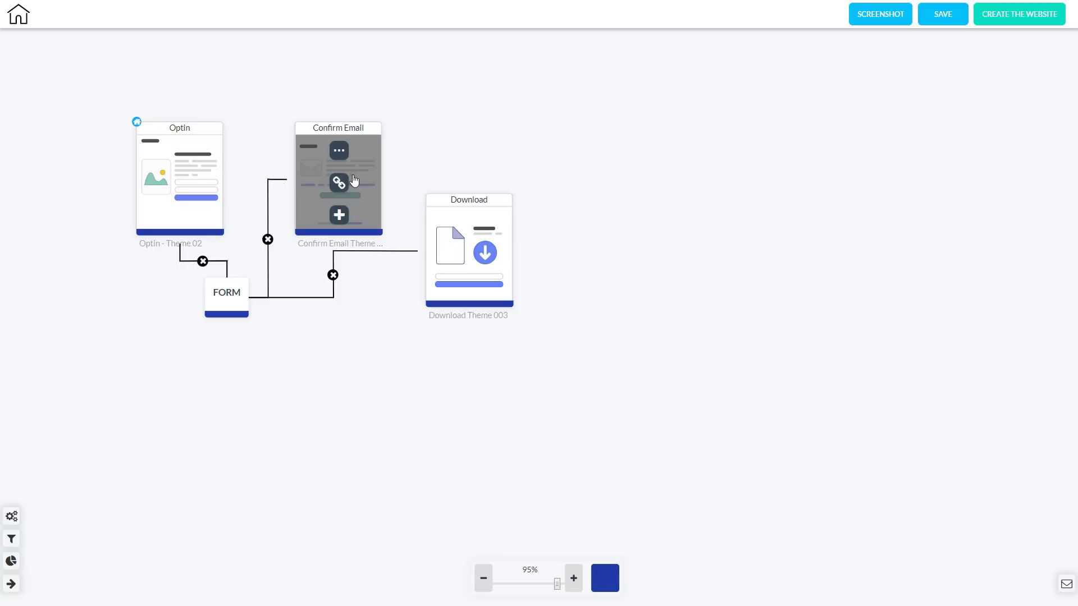
drag(354, 180, 474, 257)
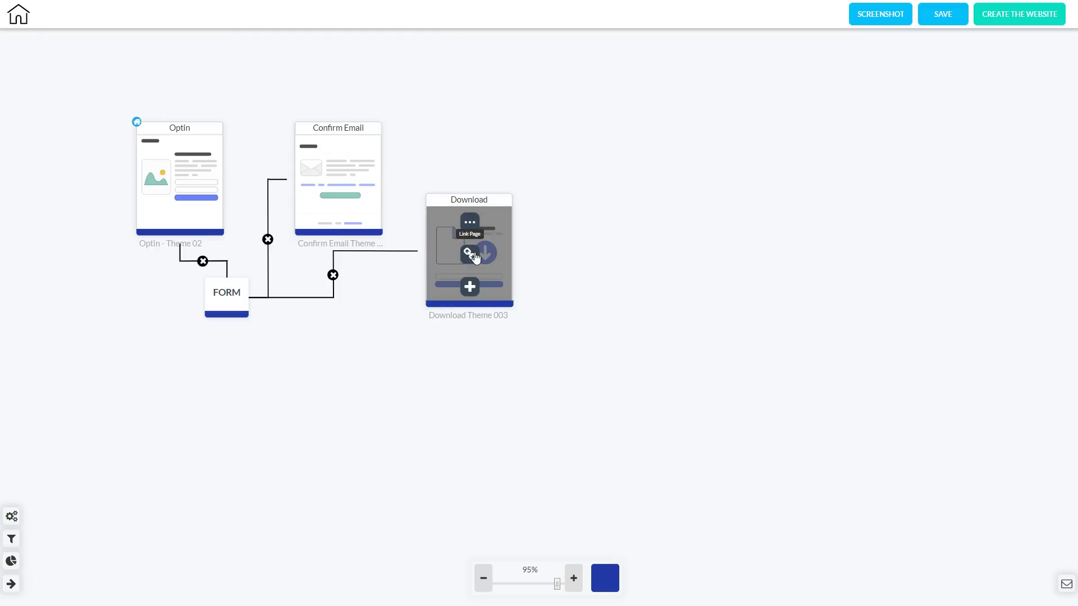
drag(474, 257, 184, 161)
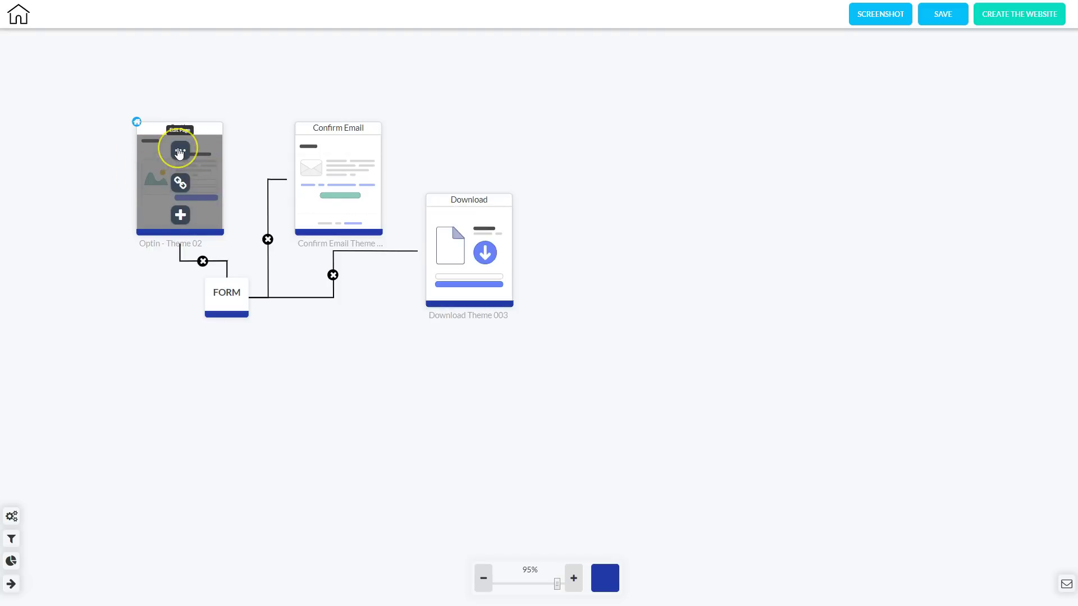
click(180, 151)
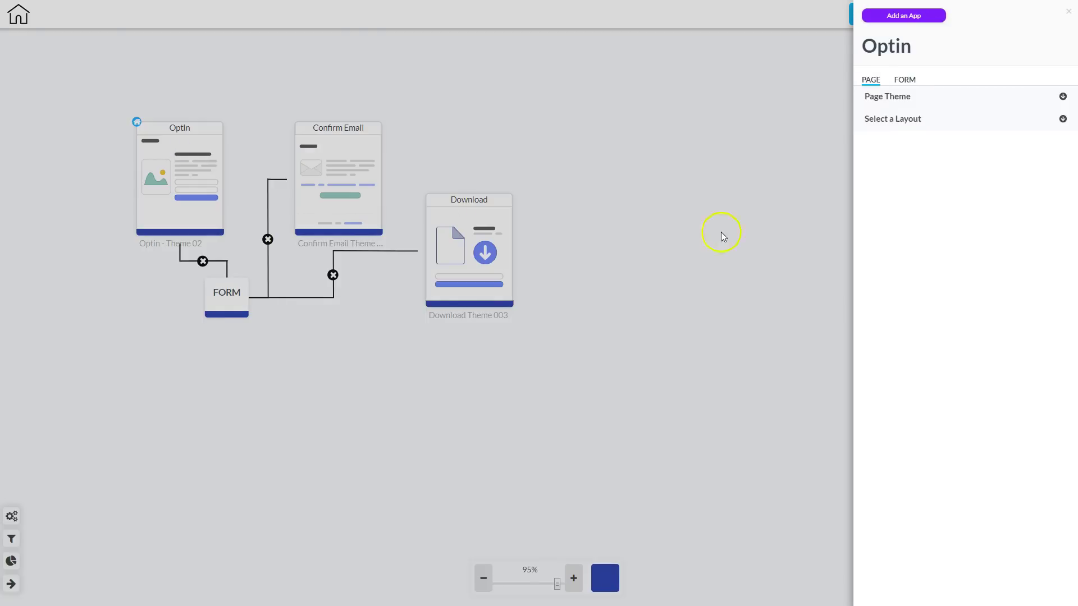
Browse Optin page themes without changing them, then show its MailingBoss form settings.
click(892, 96)
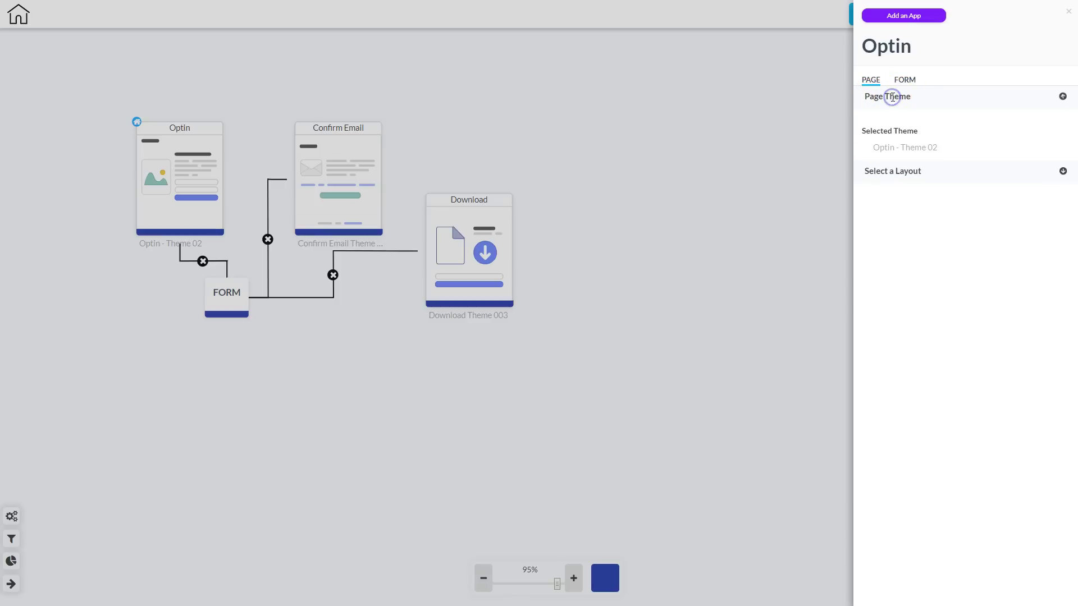
click(914, 149)
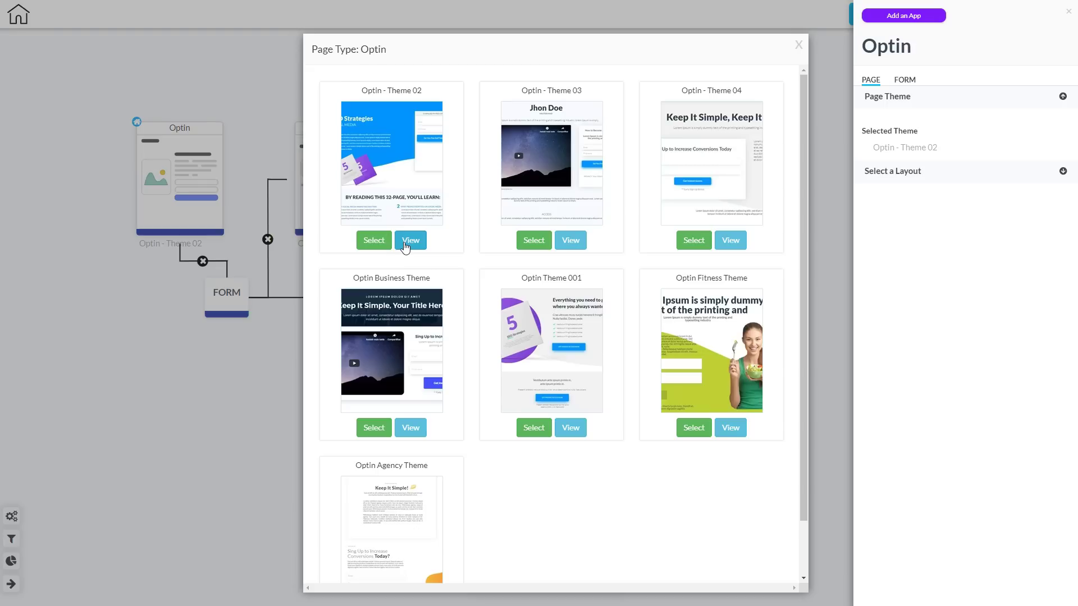
click(798, 45)
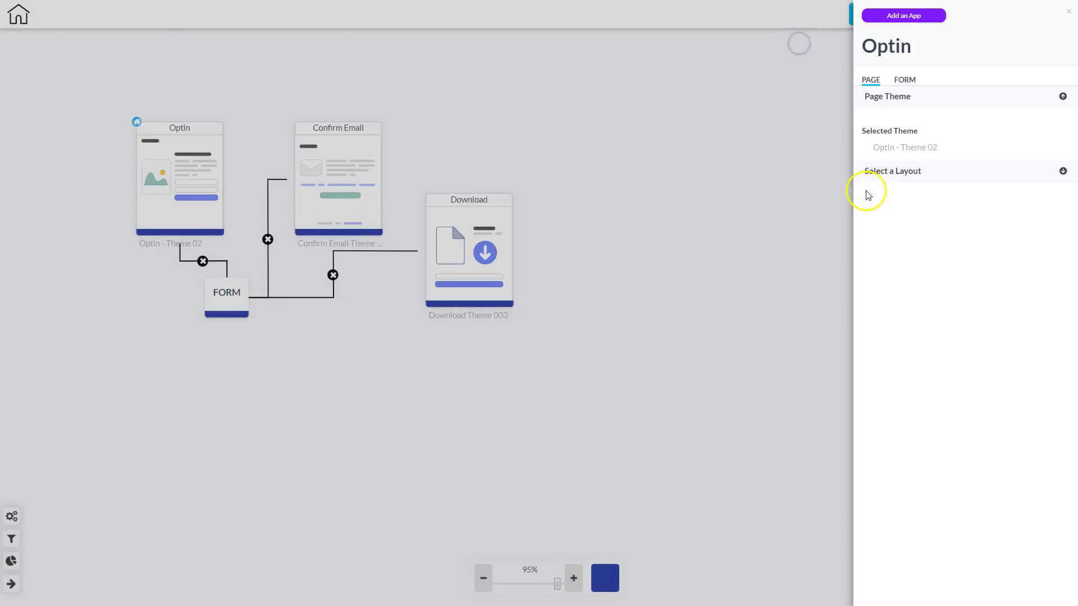
click(907, 81)
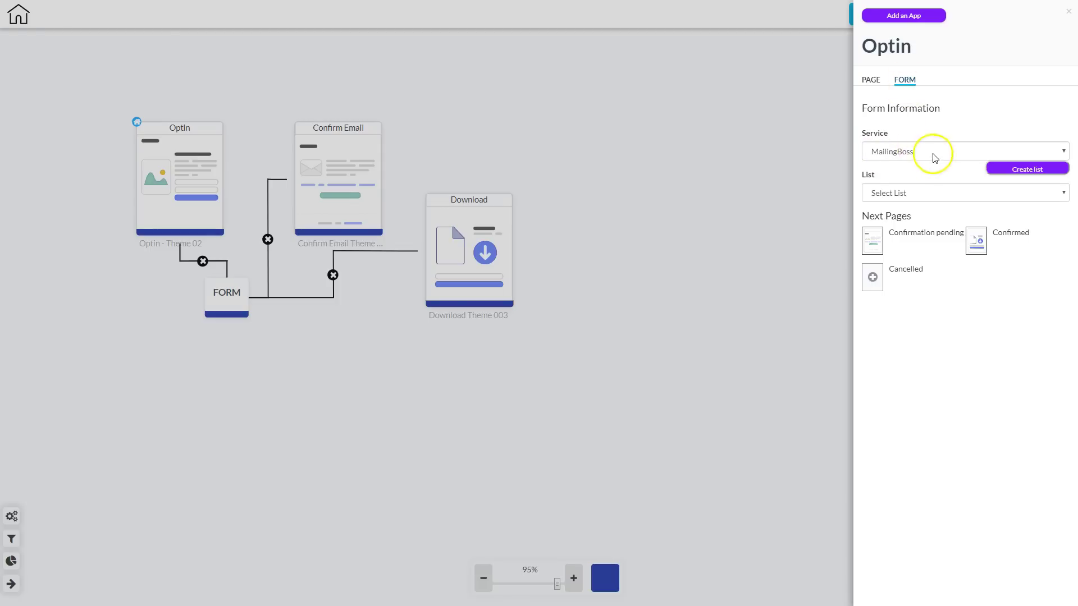
Link the Optin form to the chosen MailingBoss list and close the panel.
click(905, 193)
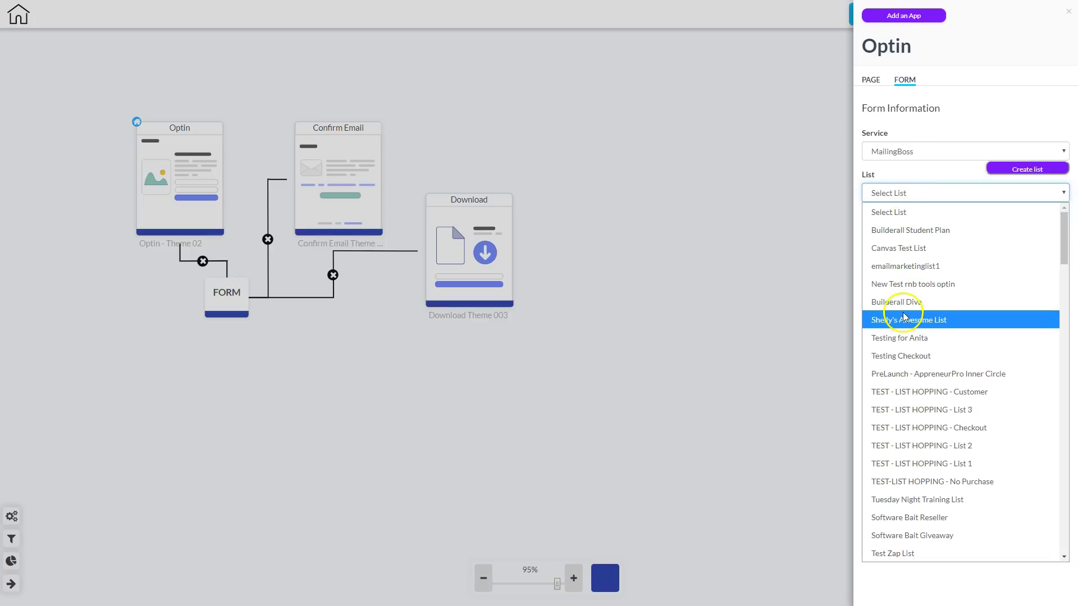
click(904, 320)
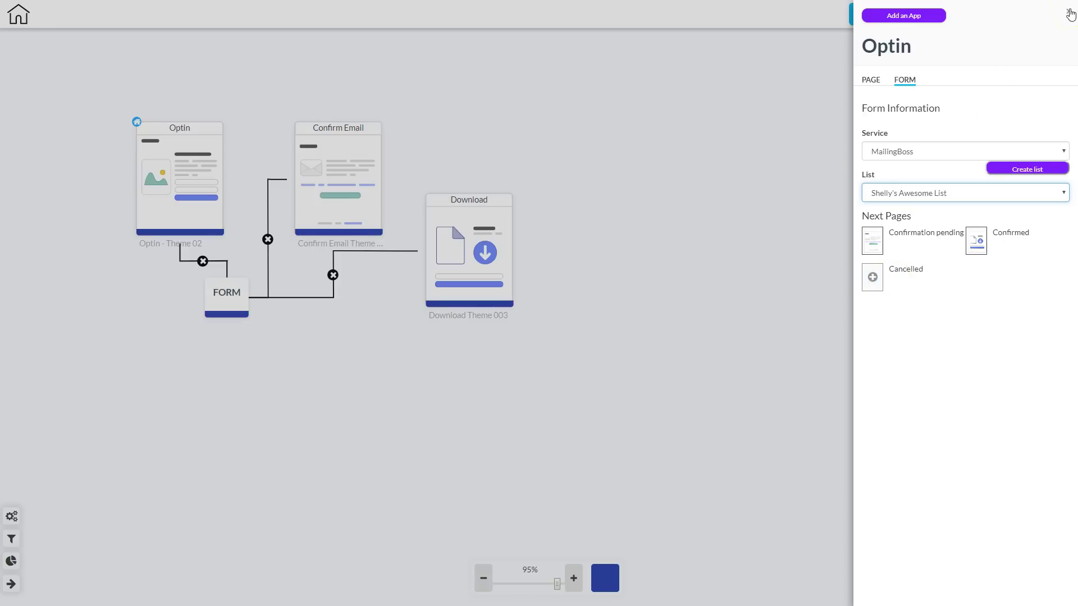
click(690, 201)
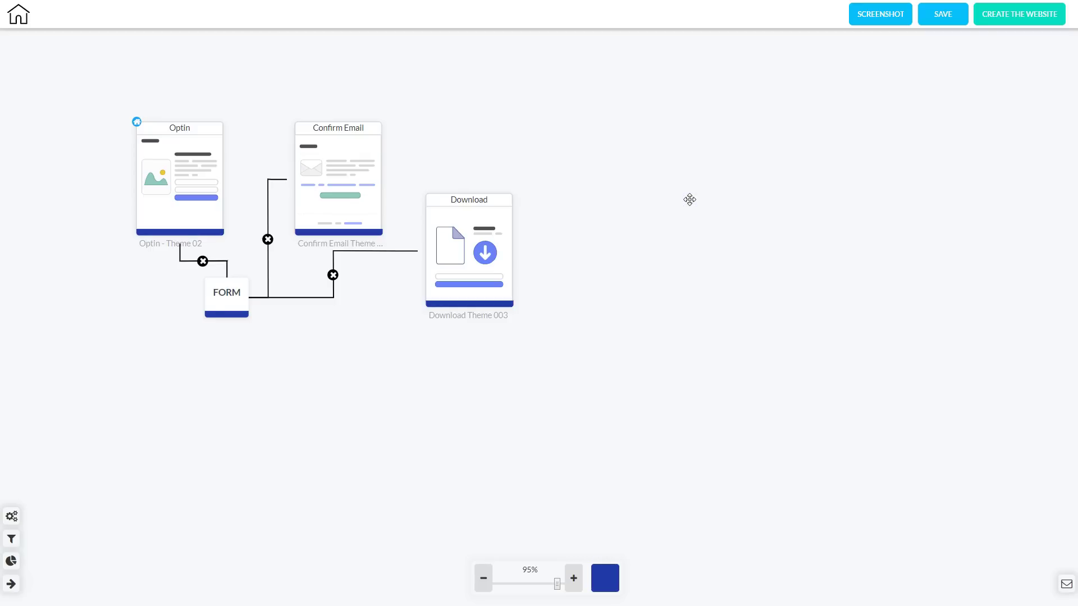
click(223, 300)
right_click(223, 302)
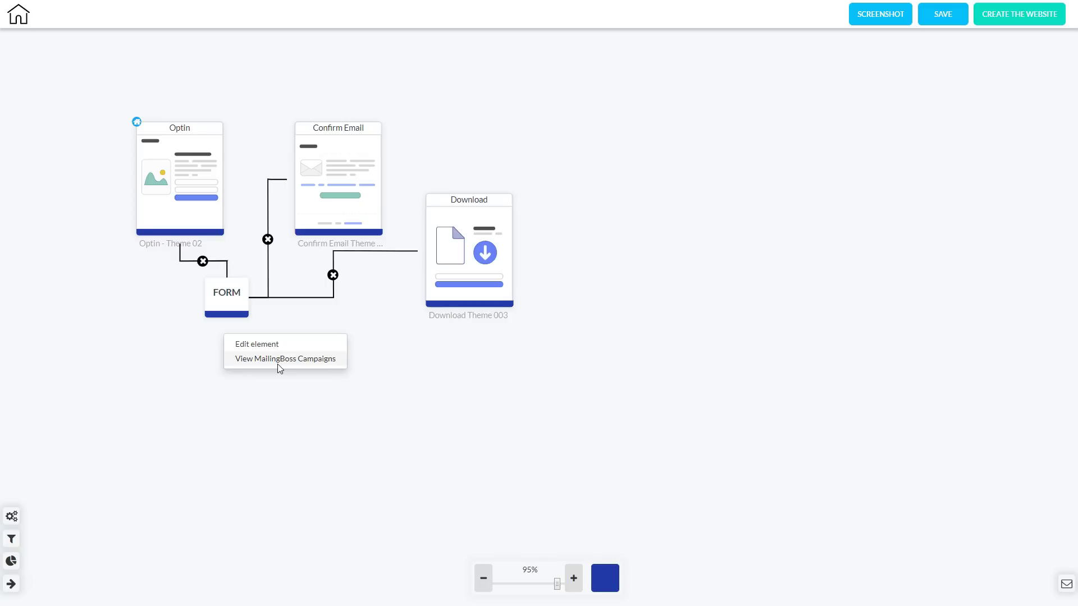
click(295, 400)
mouse_move(356, 140)
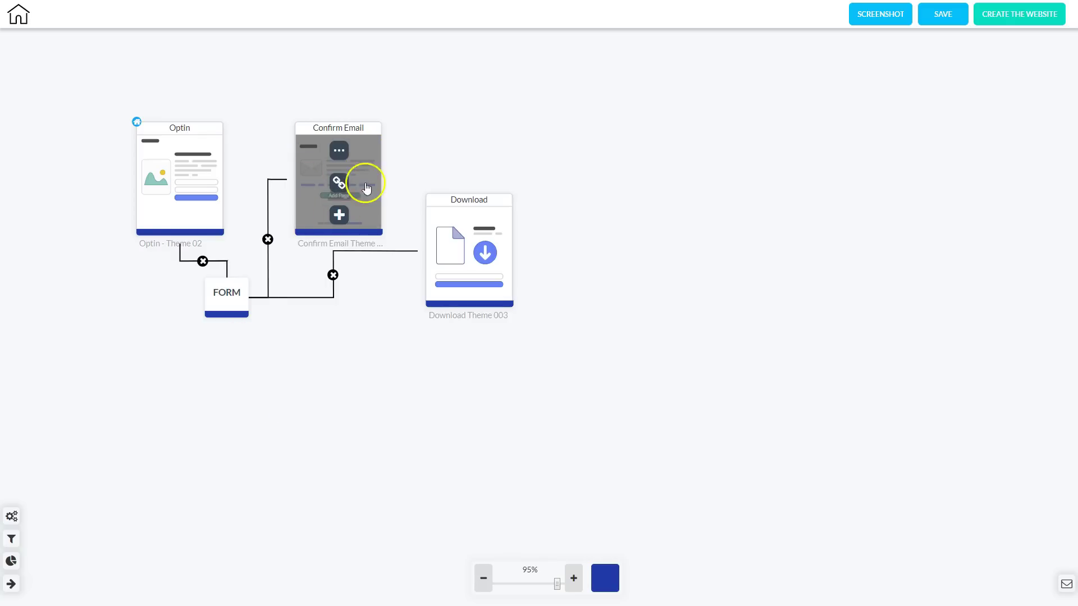
click(339, 149)
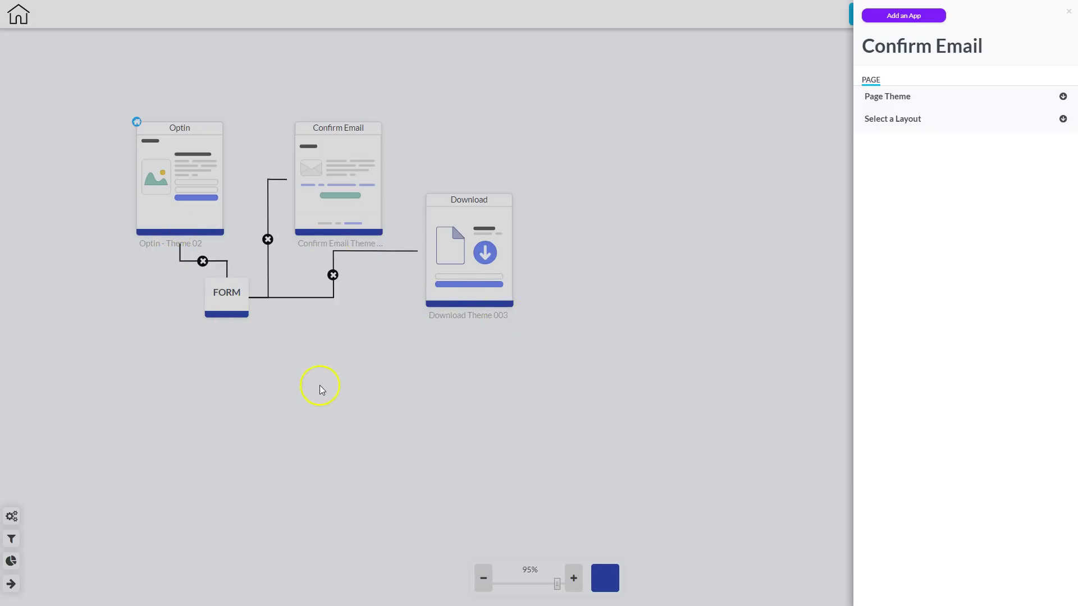
click(810, 231)
mouse_move(445, 229)
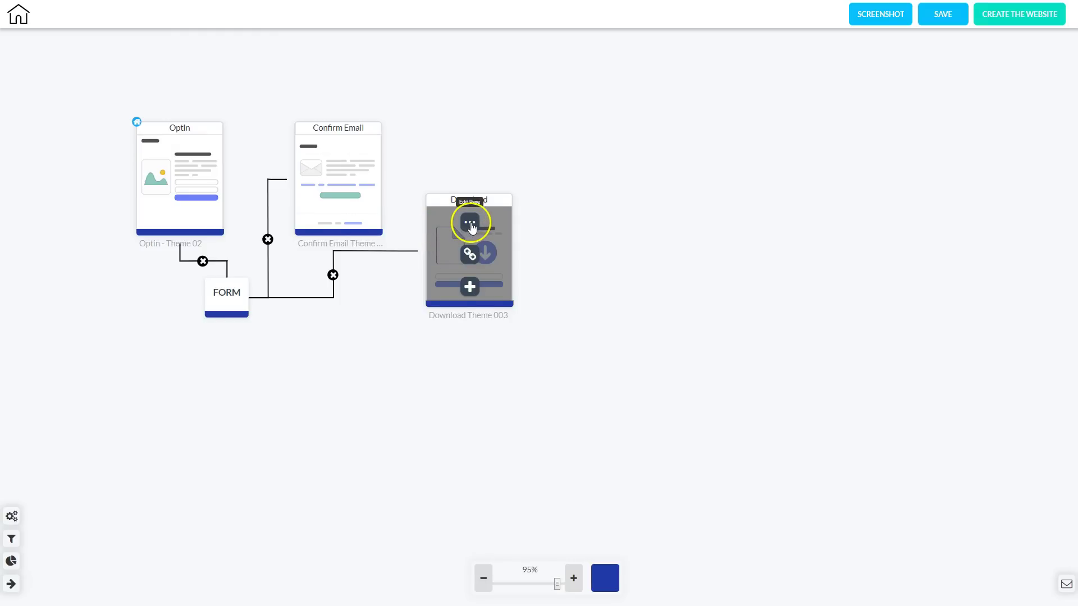
click(470, 224)
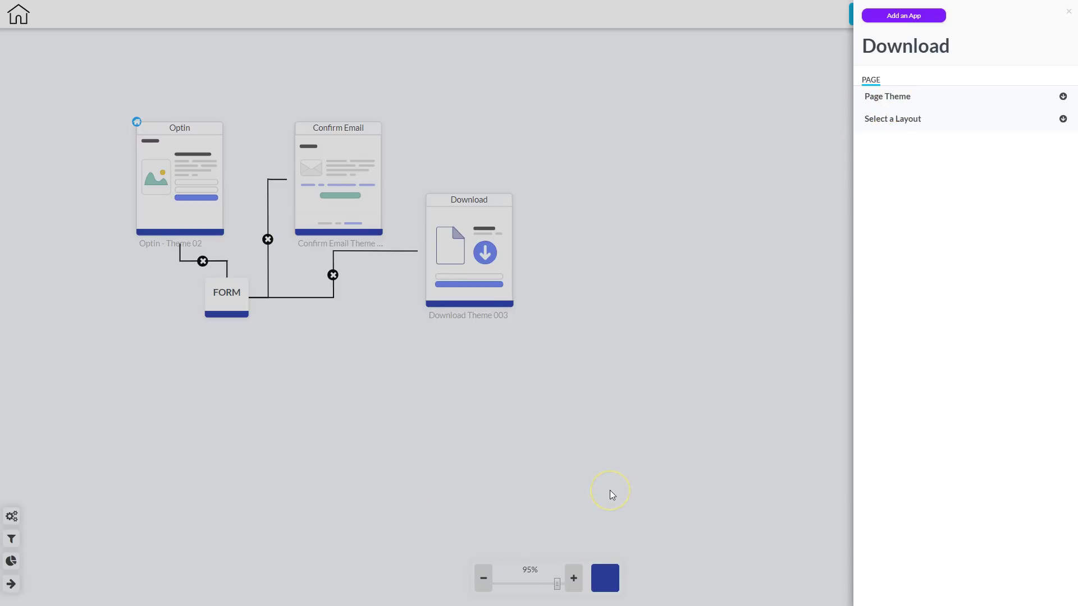
click(908, 18)
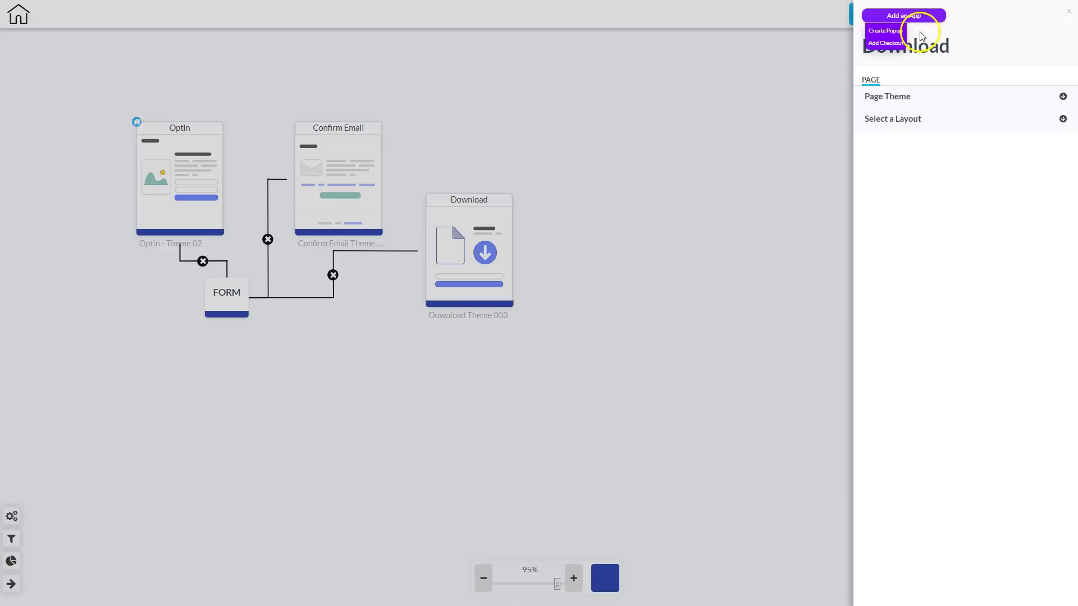
click(886, 45)
click(692, 242)
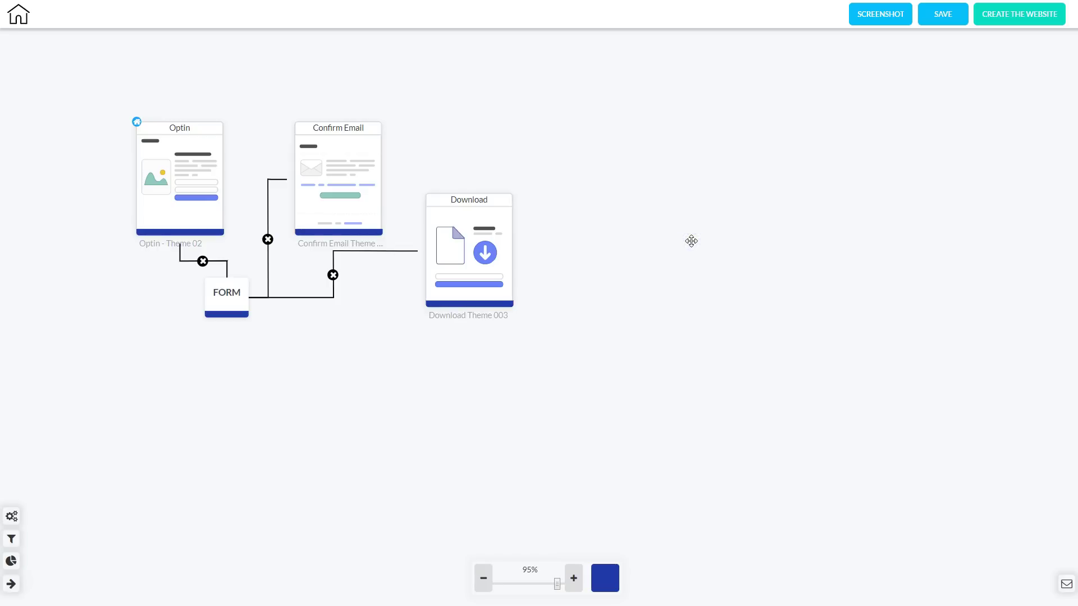
Save the funnel and acknowledge the save confirmation.
click(696, 240)
click(951, 17)
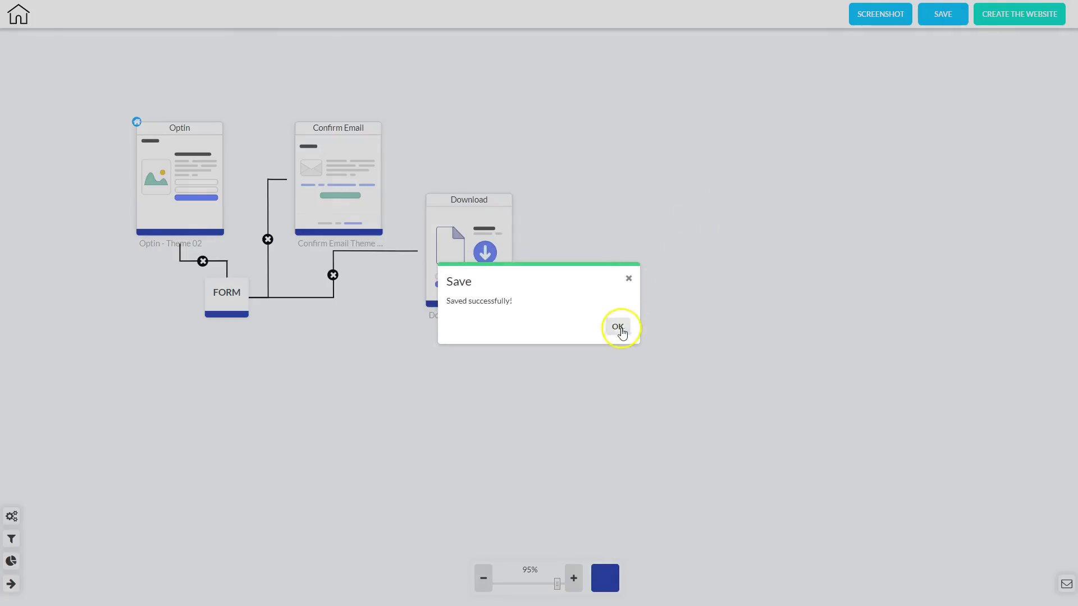
click(615, 325)
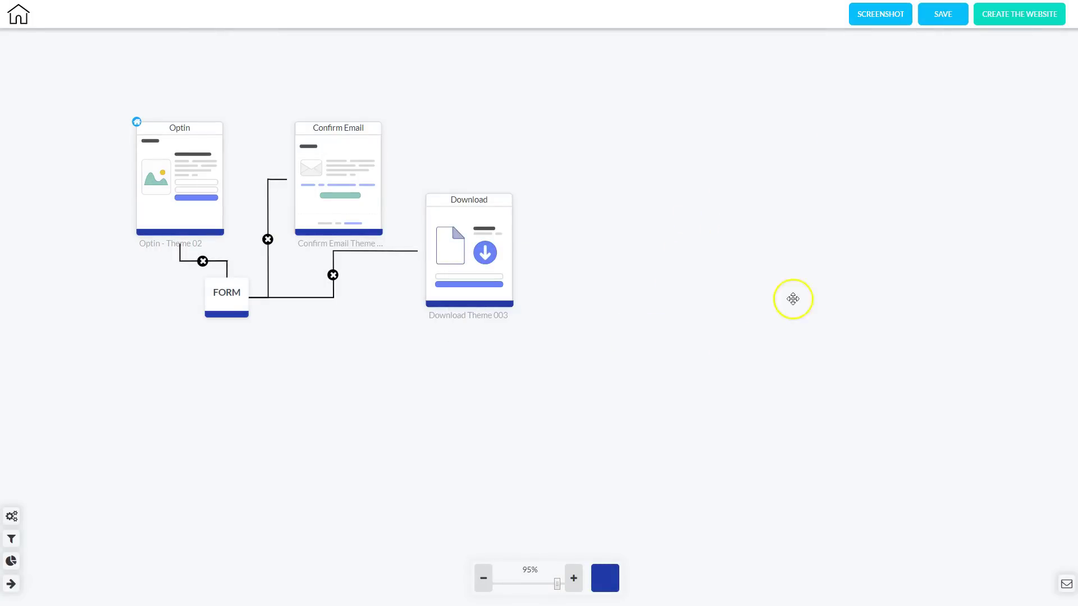
Generate a website from the funnel named 'FortKnox Funnel'.
click(1013, 17)
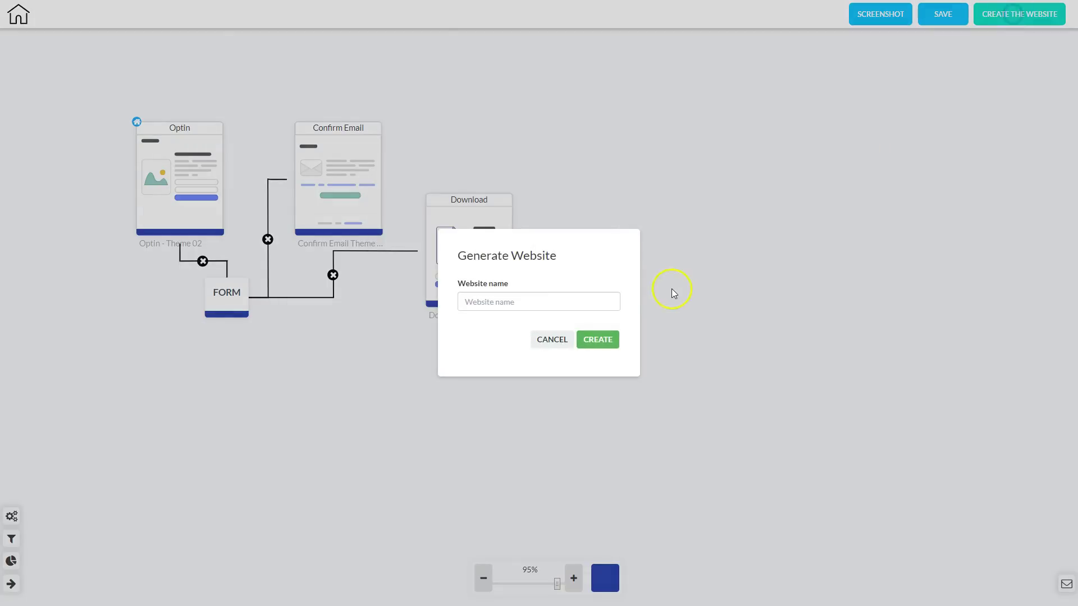
click(560, 302)
text(FortKnox Funnel)
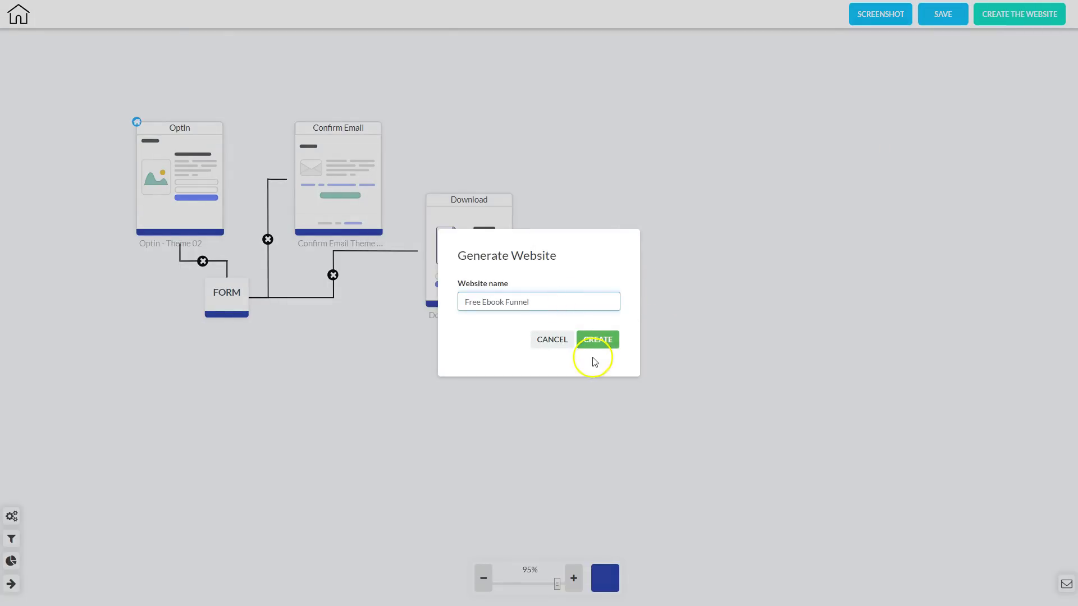
click(597, 341)
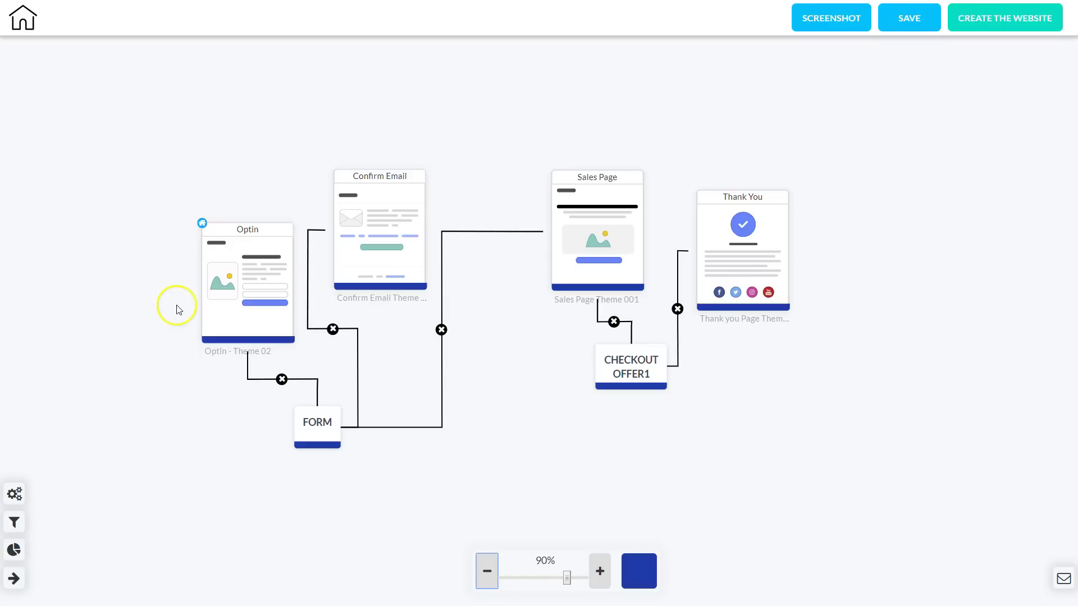
mouse_move(203, 308)
mouse_move(357, 288)
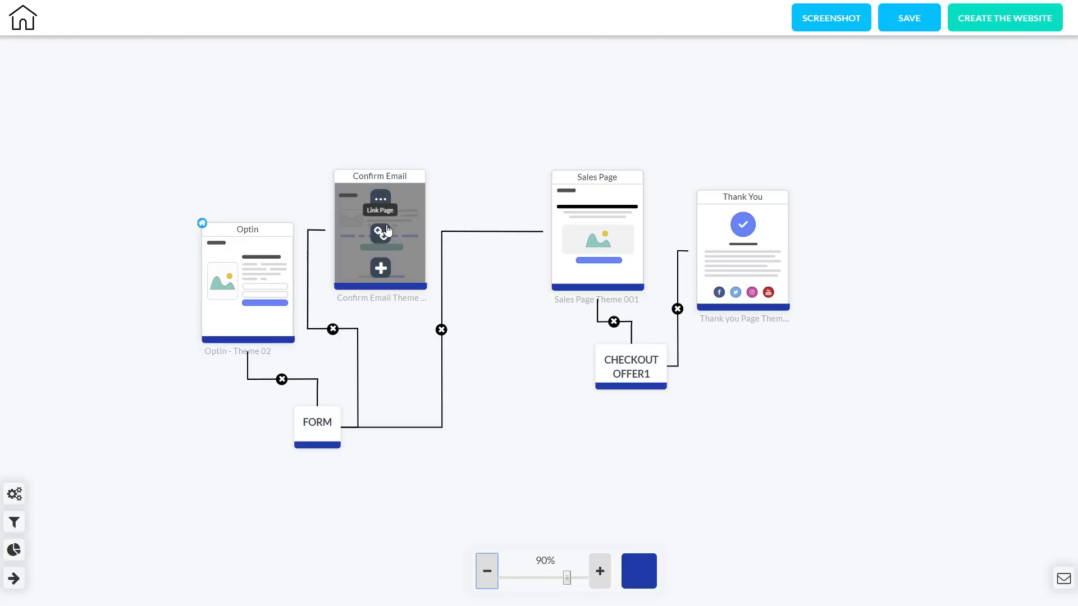
click(368, 222)
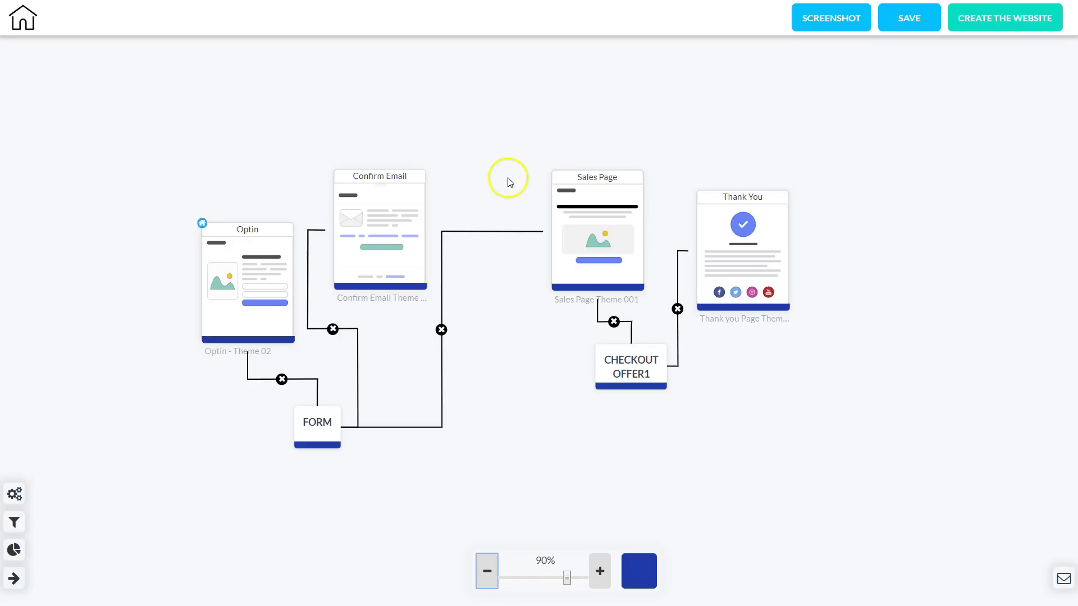
mouse_move(596, 234)
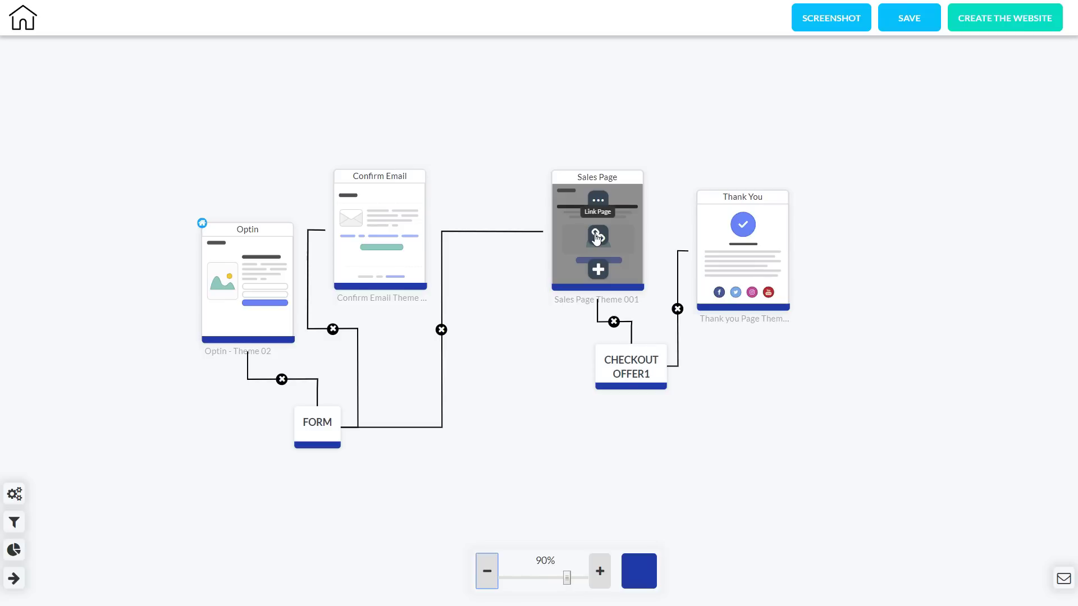
click(597, 258)
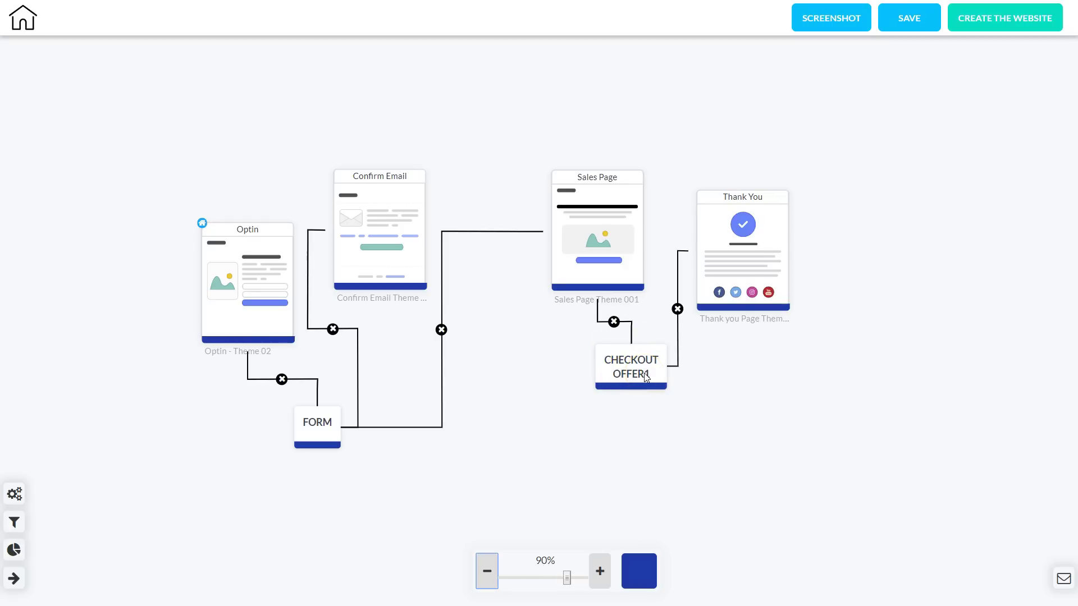
mouse_move(741, 252)
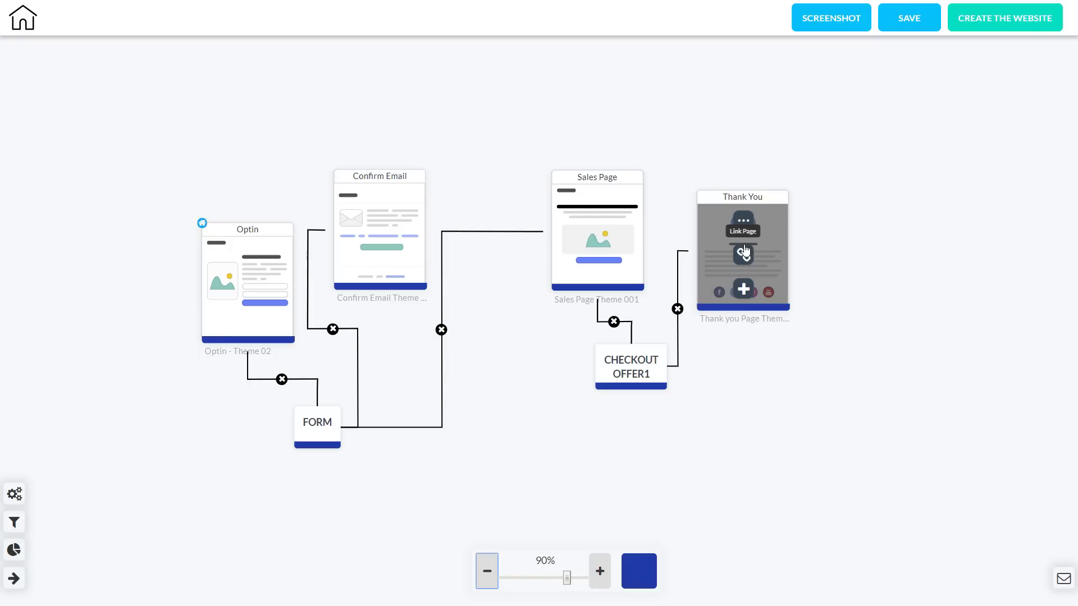
mouse_move(250, 289)
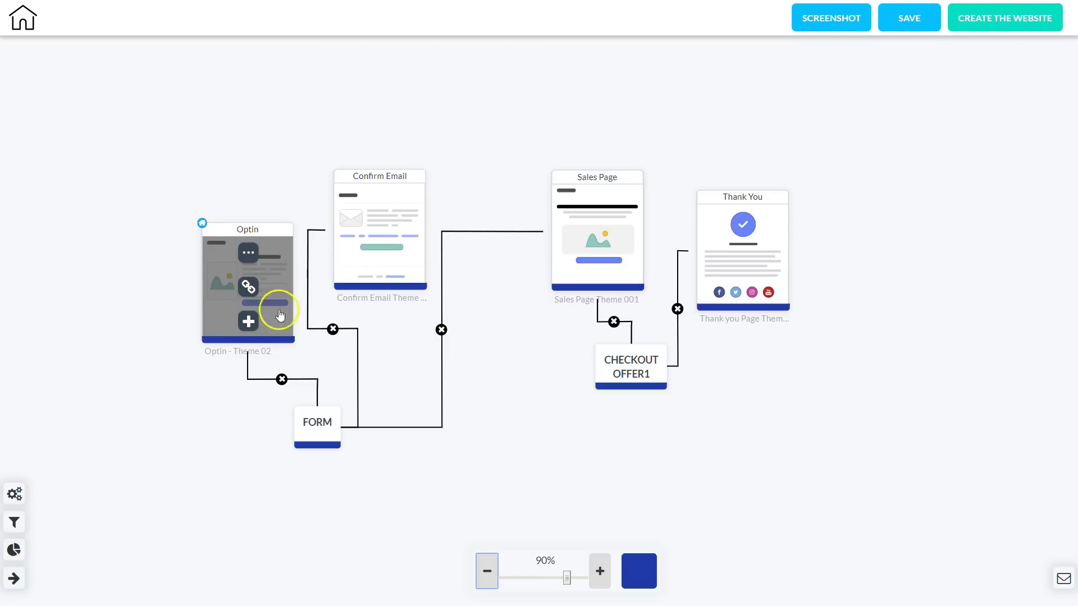
click(251, 258)
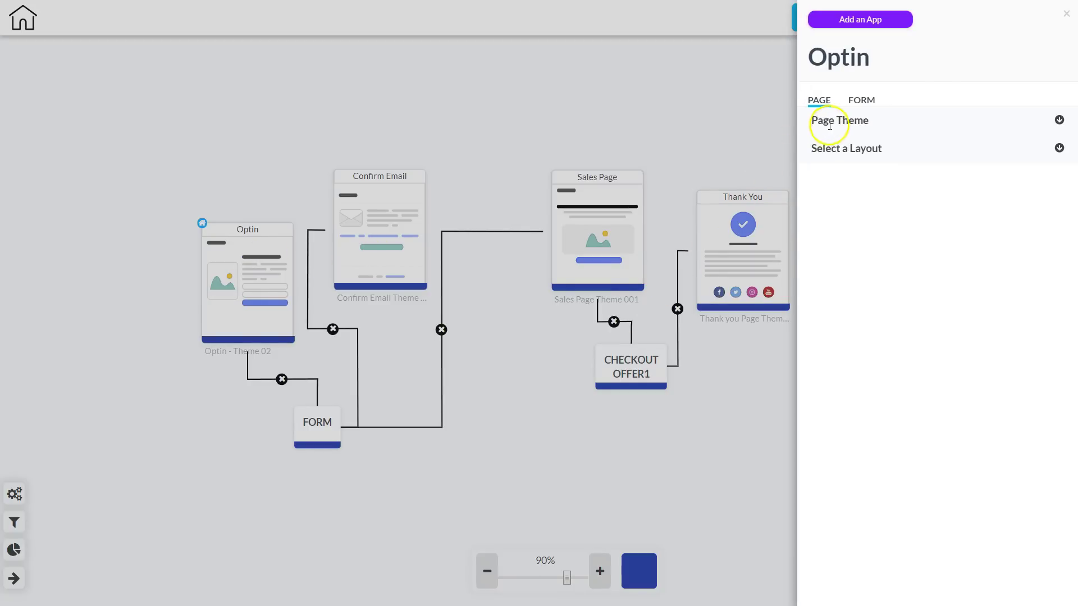
click(851, 121)
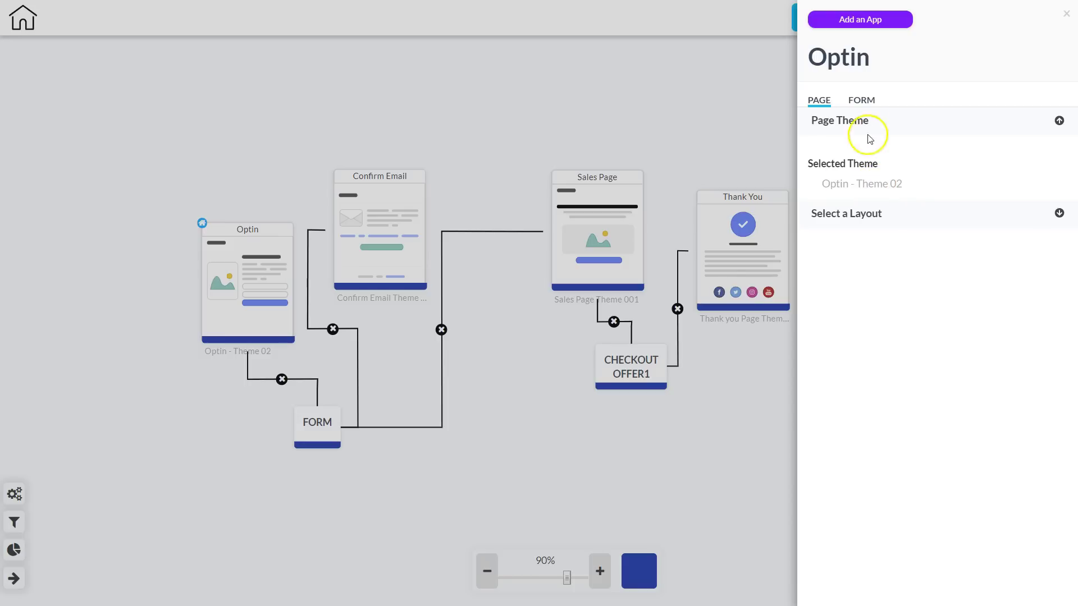
click(867, 104)
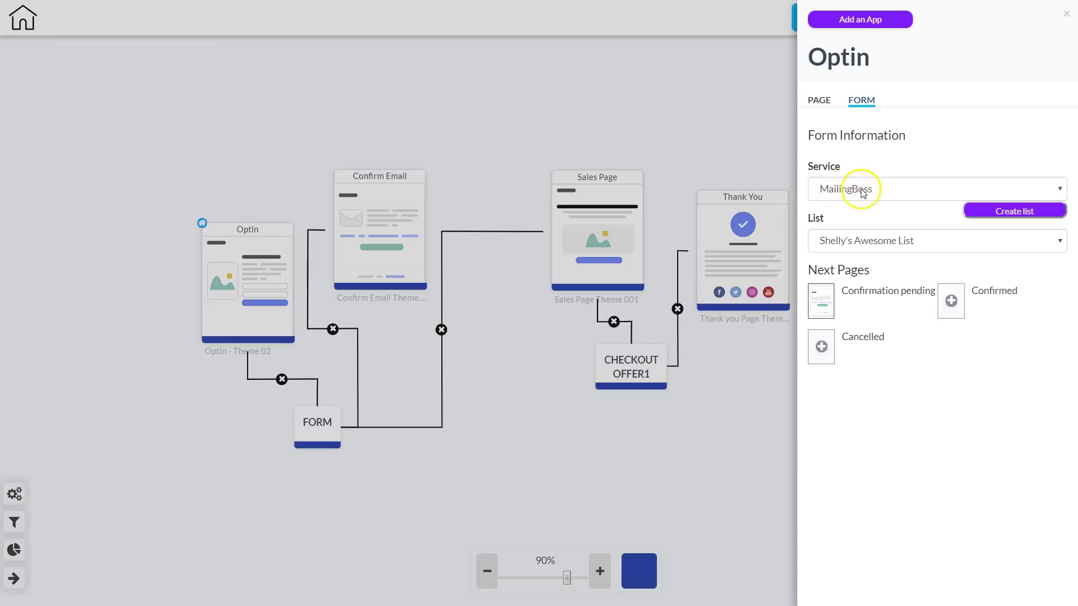
click(887, 241)
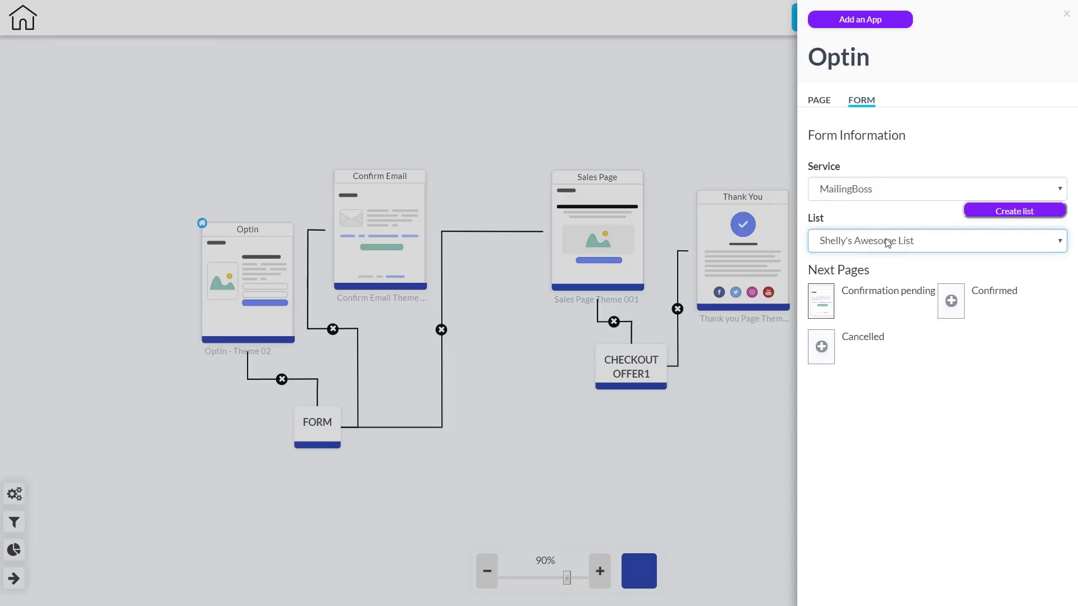
click(424, 185)
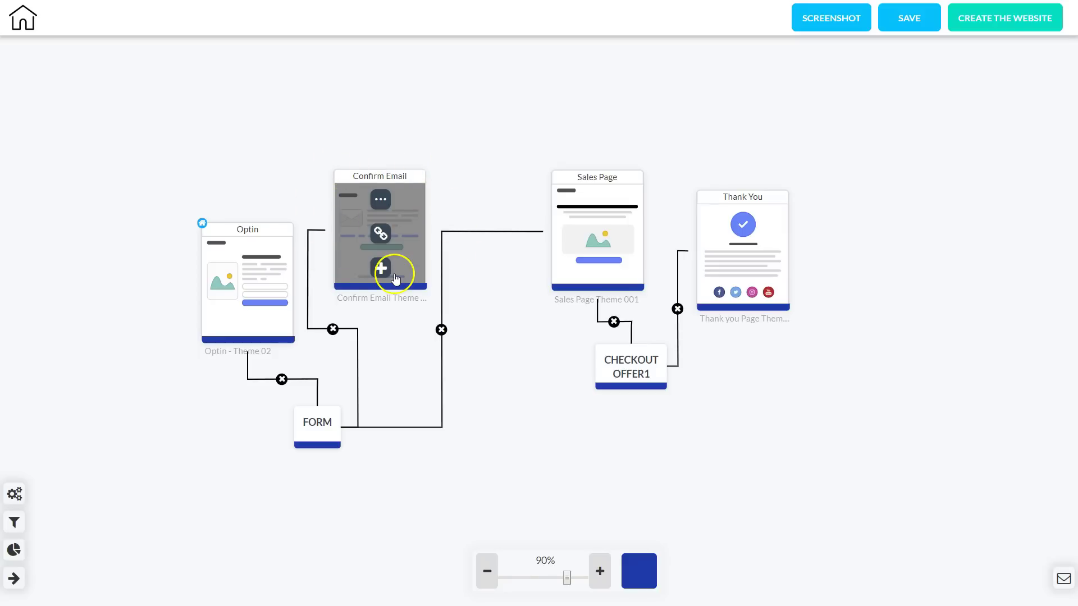
Open the Sales Page card's Edit Page settings panel.
mouse_move(565, 281)
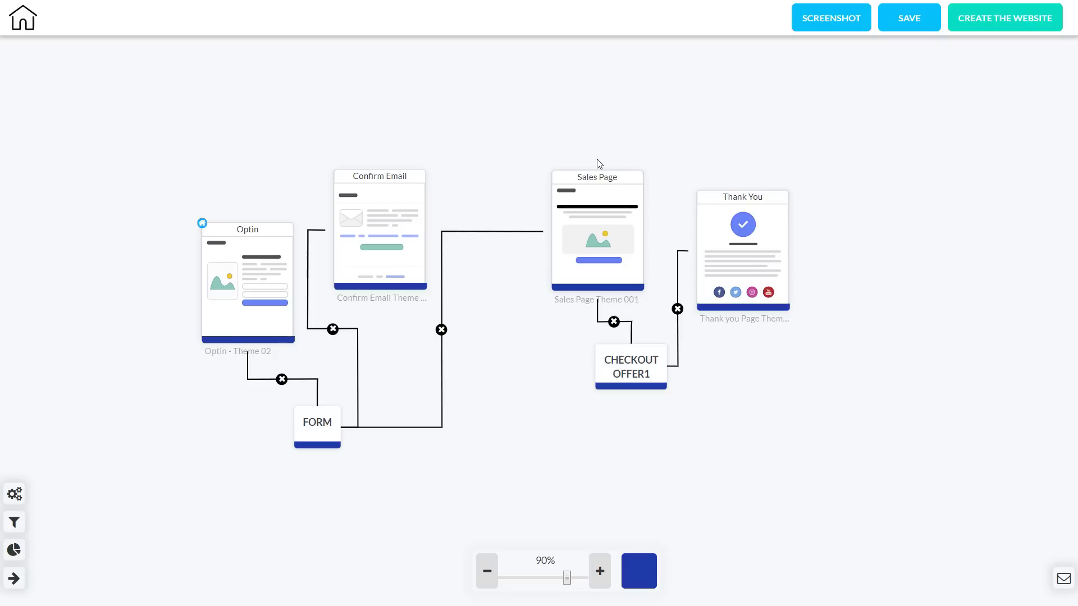
click(597, 177)
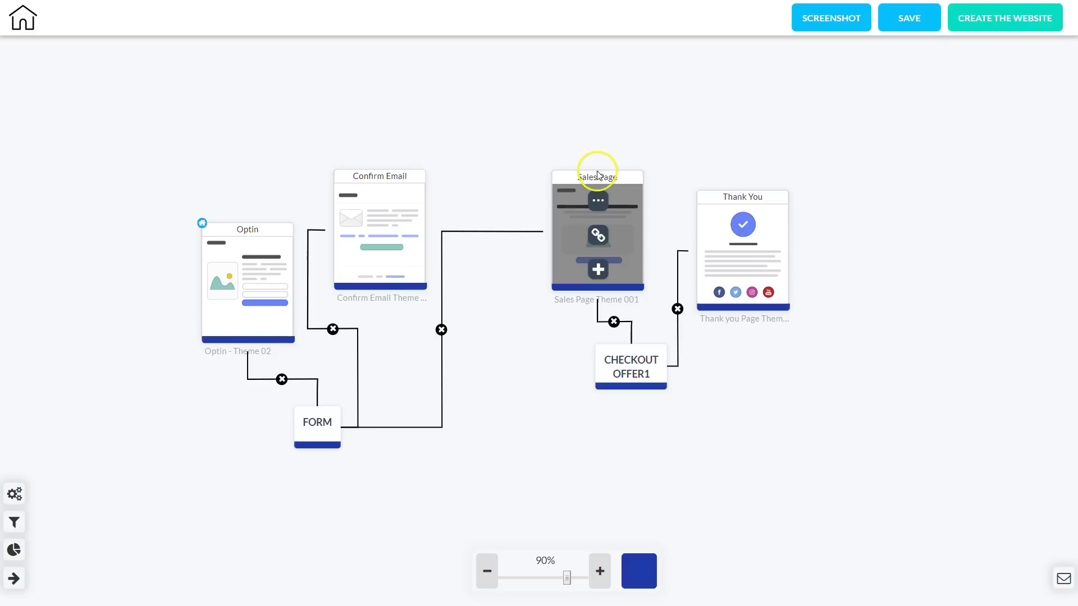
click(598, 200)
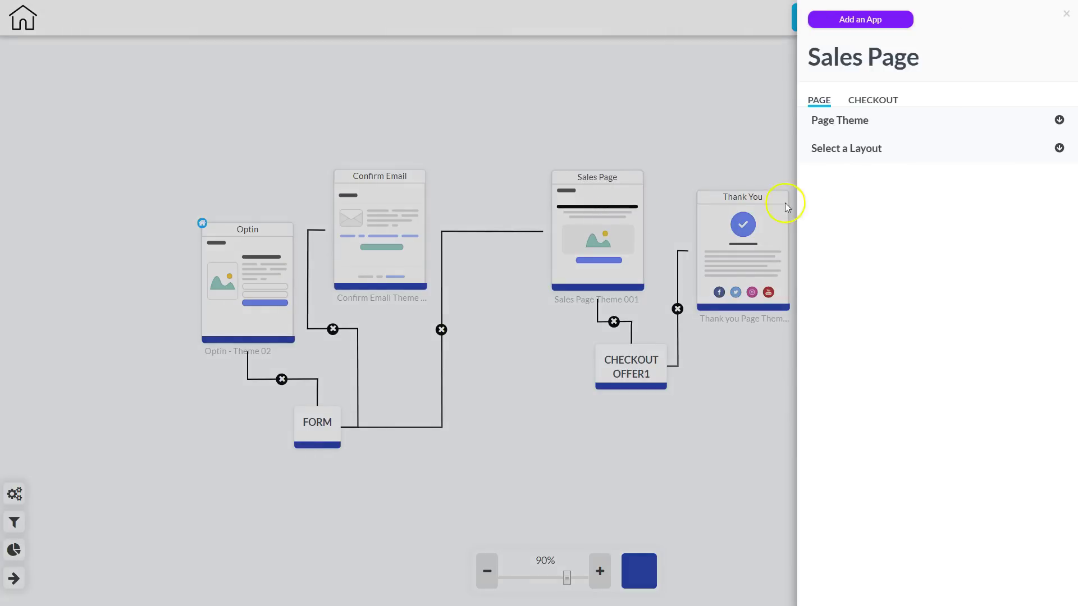
Review the Sales Page checkout: title offer1, price 10.00, Success next page; try adding Downsell.
click(841, 120)
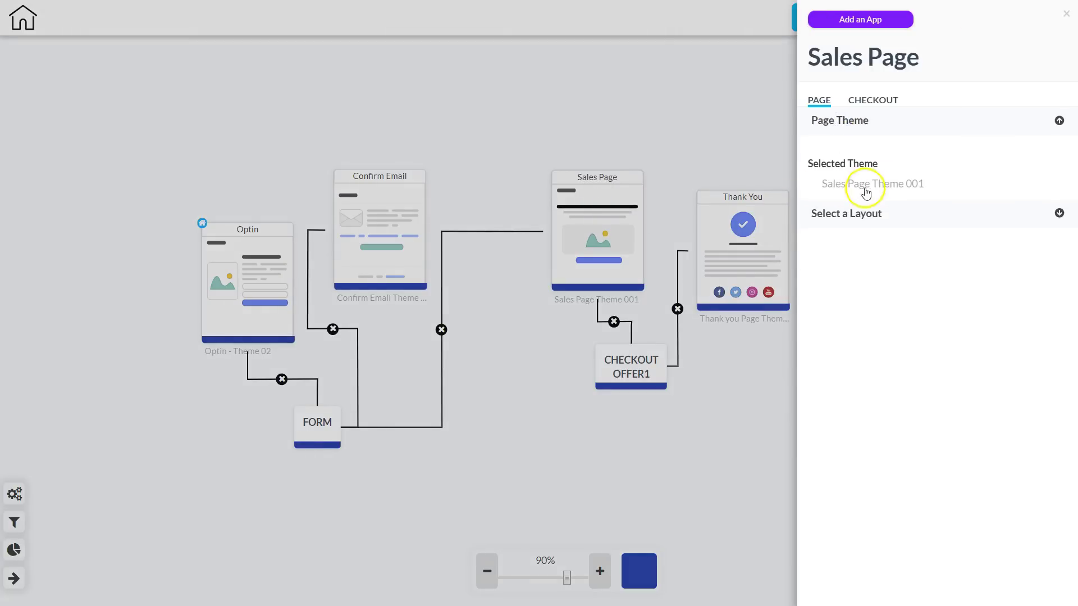
click(879, 103)
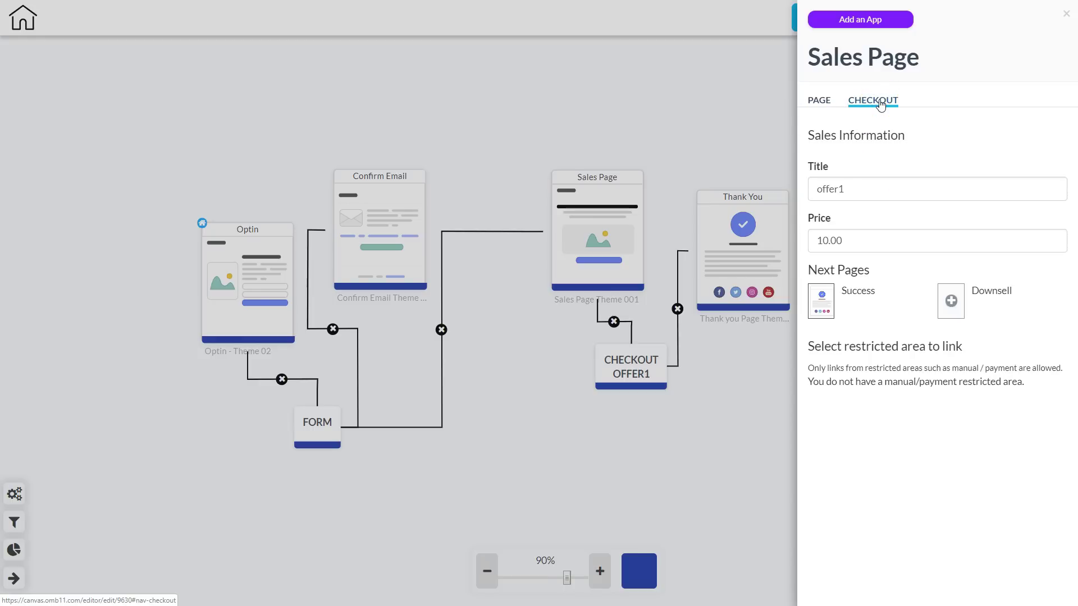
click(890, 188)
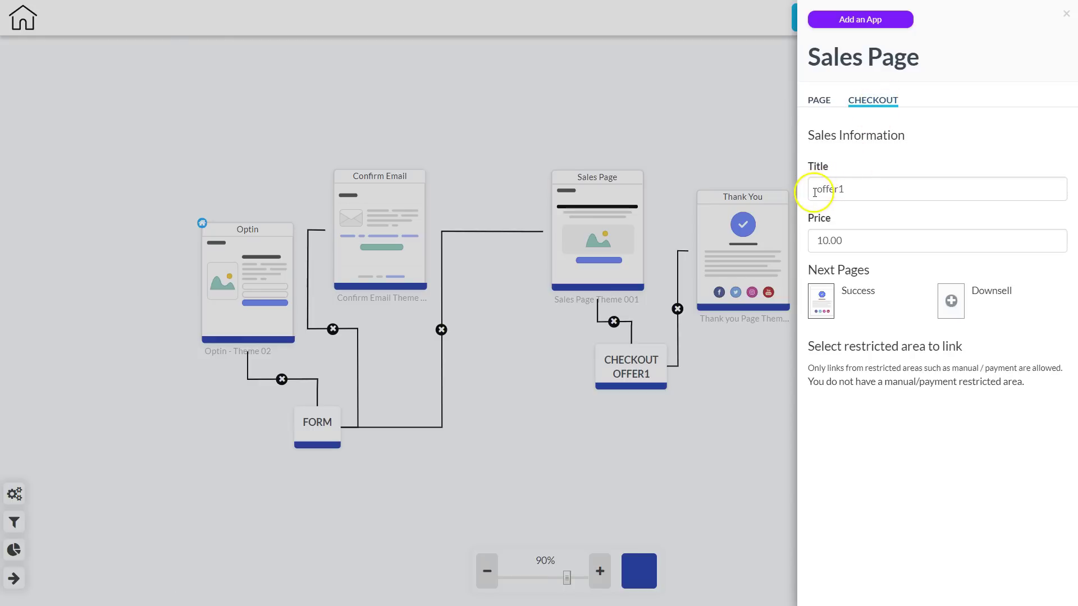
click(850, 241)
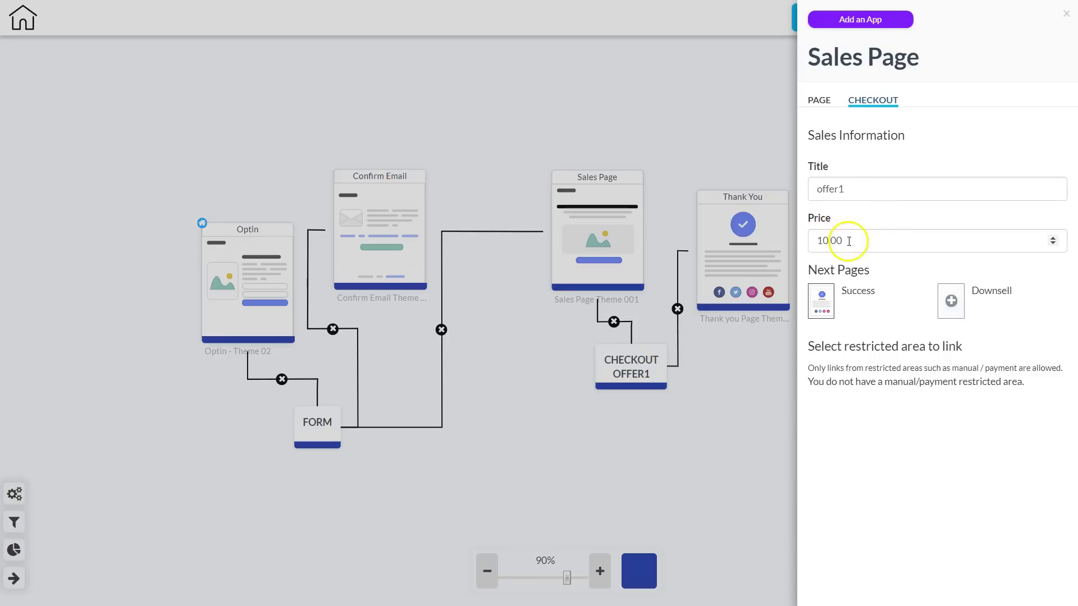
click(873, 264)
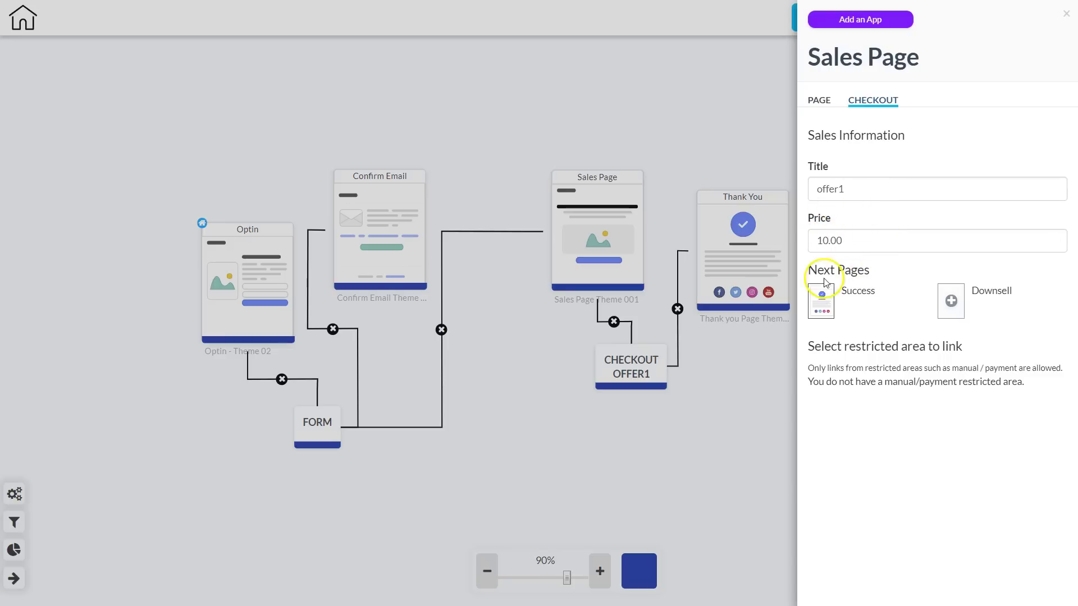
click(874, 267)
click(936, 306)
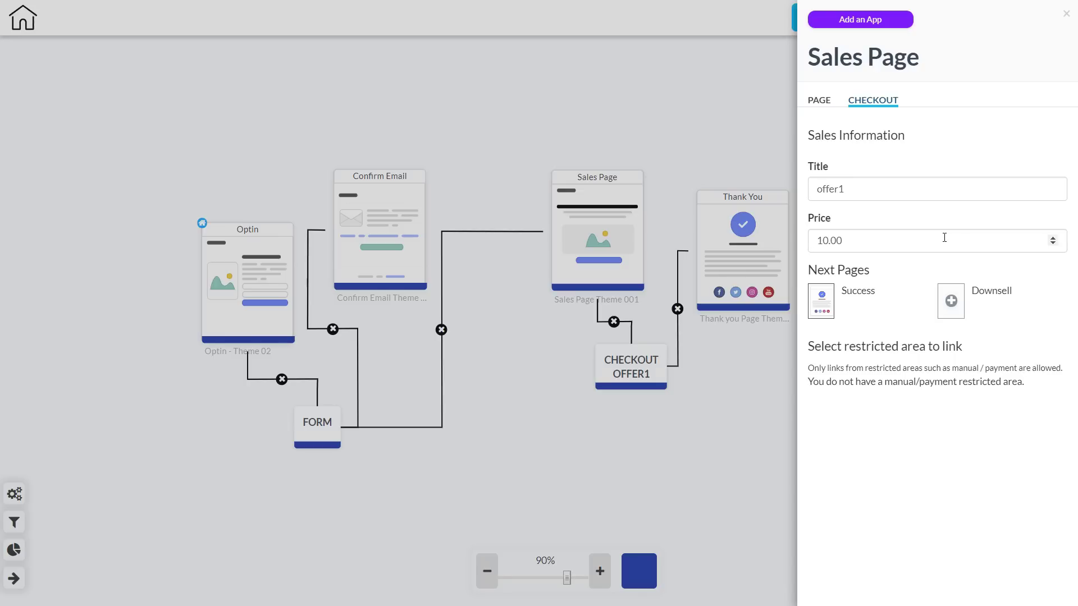
Close the Sales Page panel and preview the FORM and CHECKOUT OFFER1 step menus.
click(746, 97)
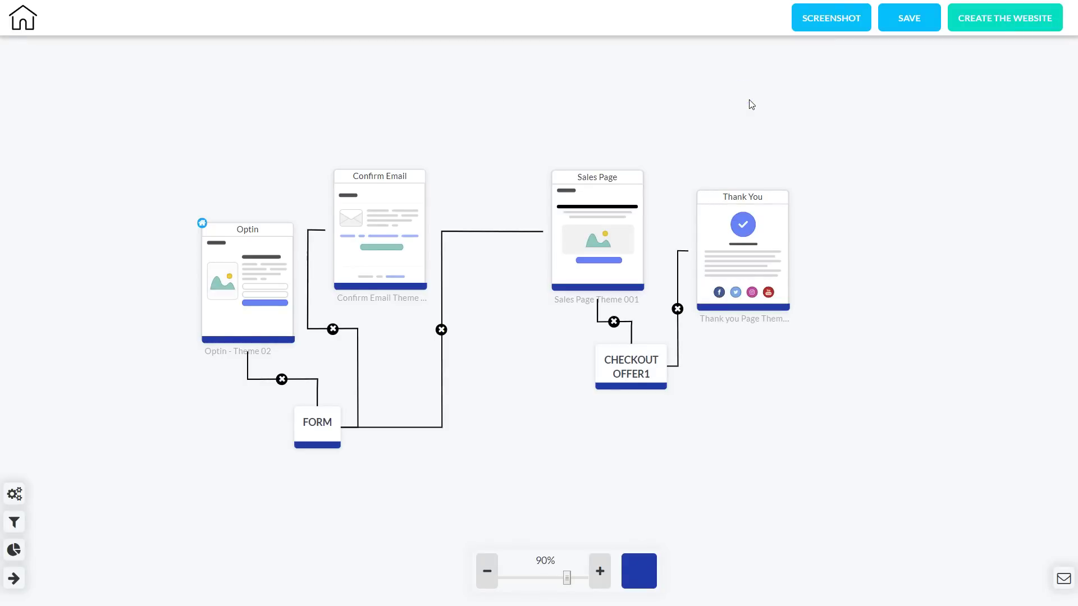
click(734, 105)
click(317, 430)
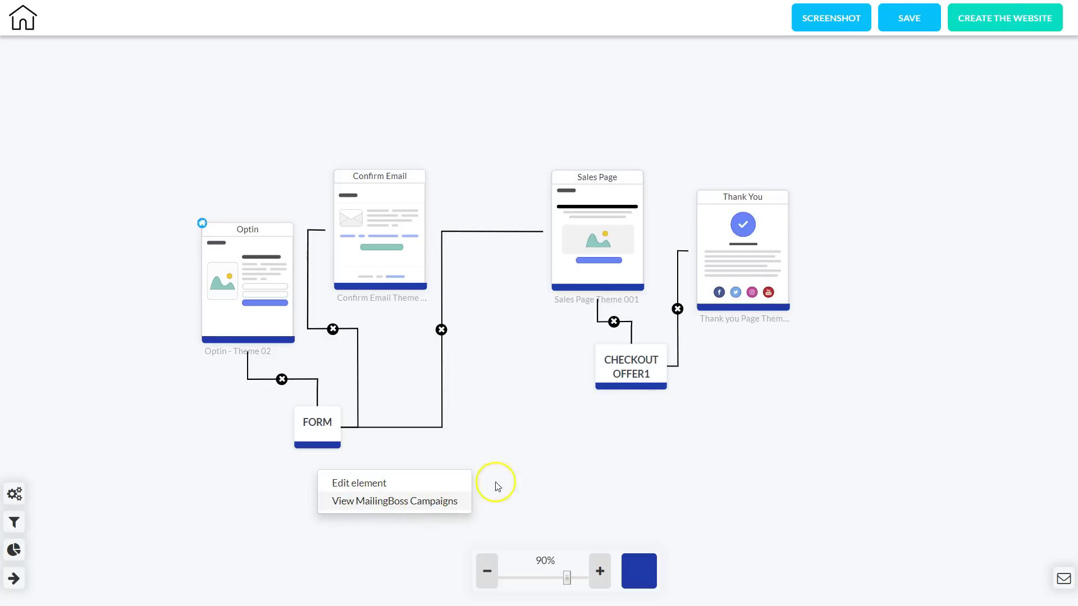
click(633, 367)
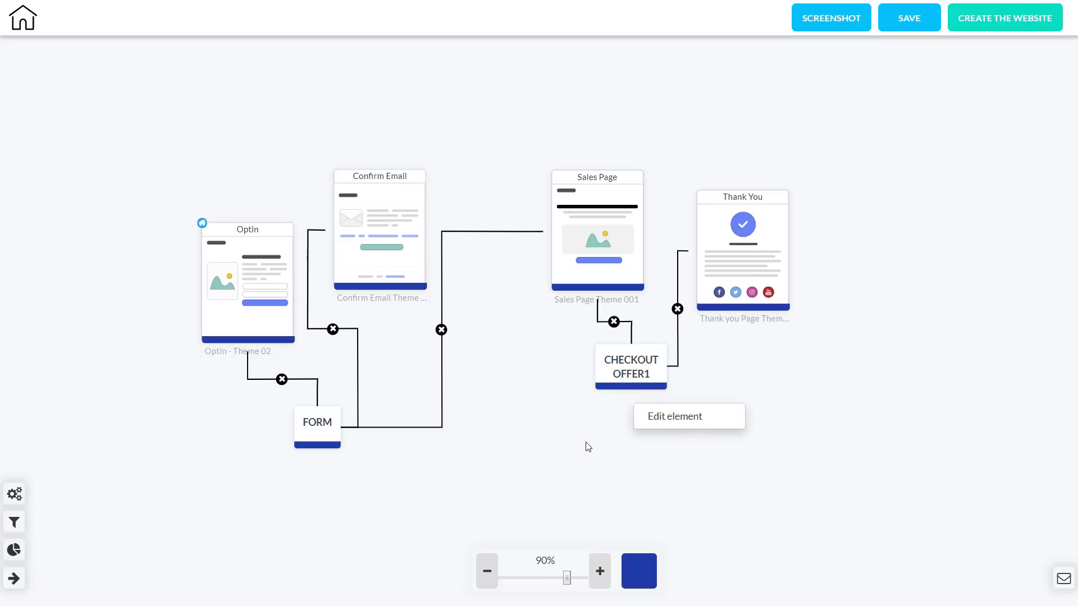
click(561, 410)
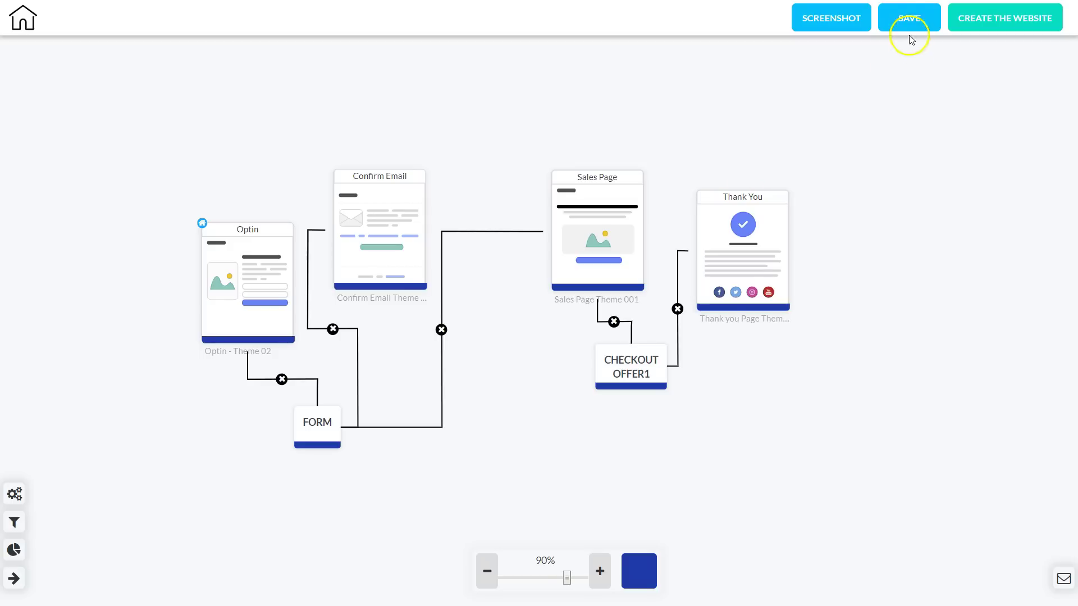
Save the funnel and retry website creation, triggering the already-generated notice.
click(902, 19)
click(636, 332)
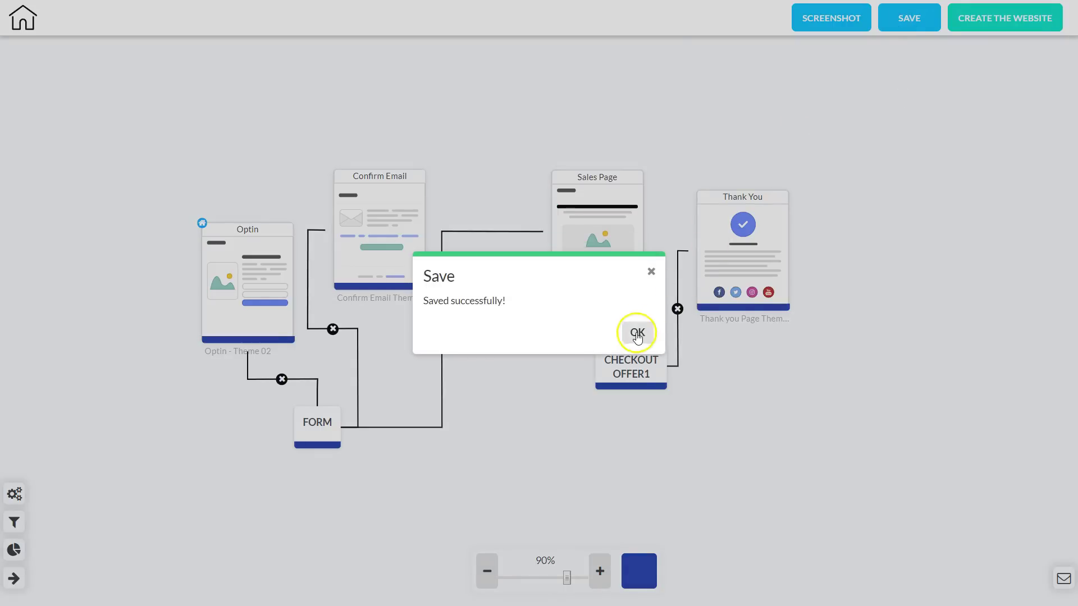
click(980, 19)
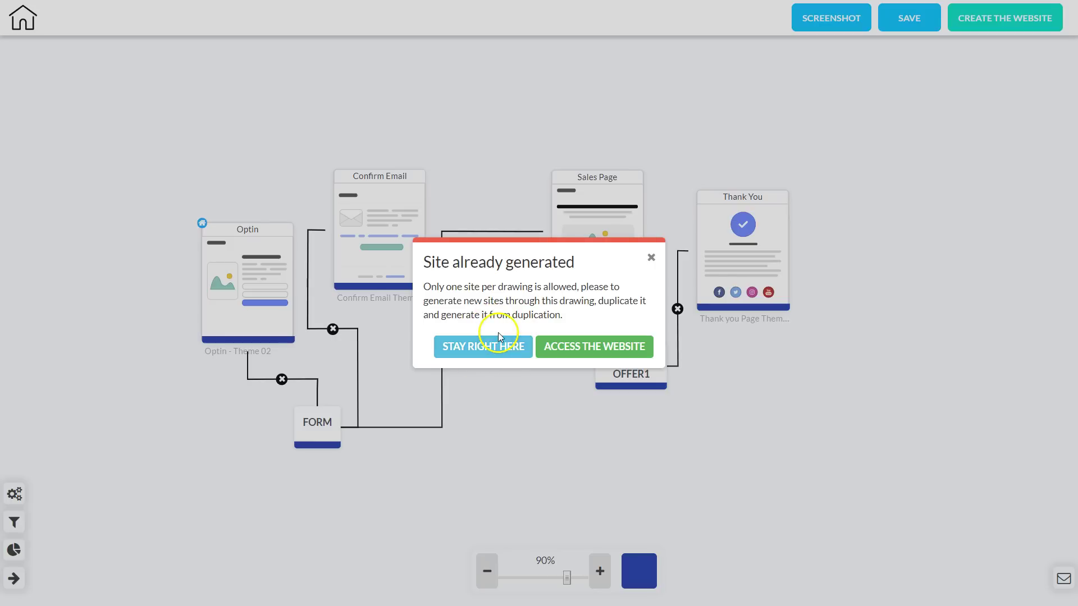
click(595, 335)
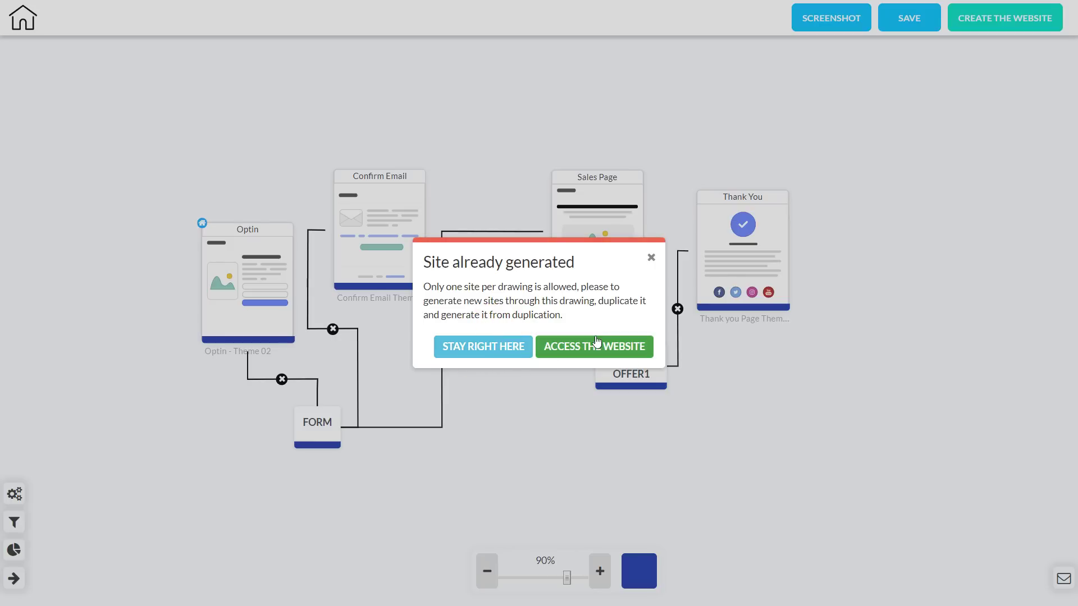
click(497, 355)
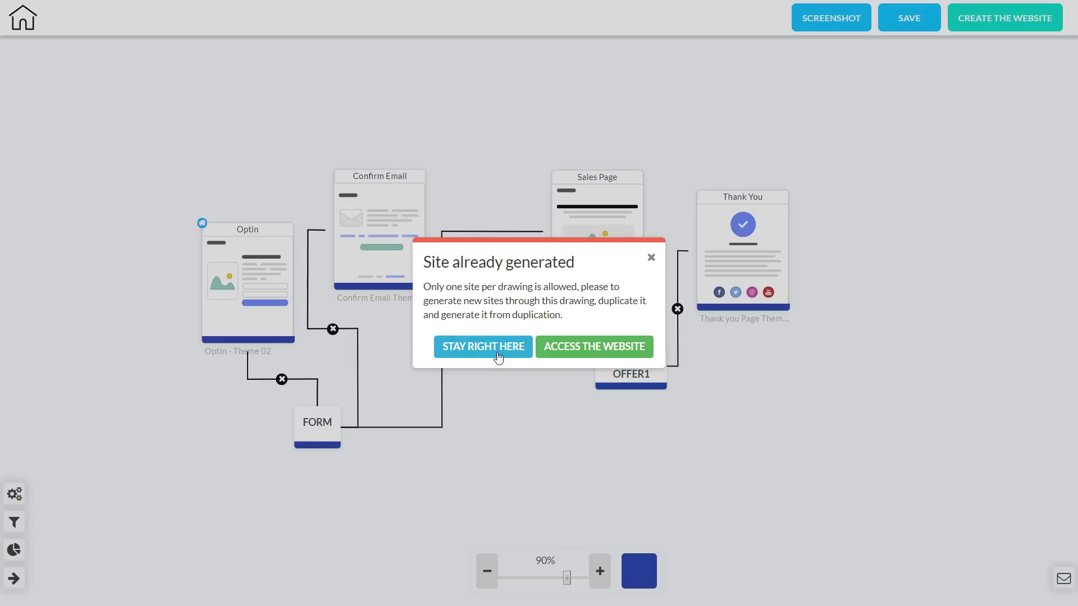